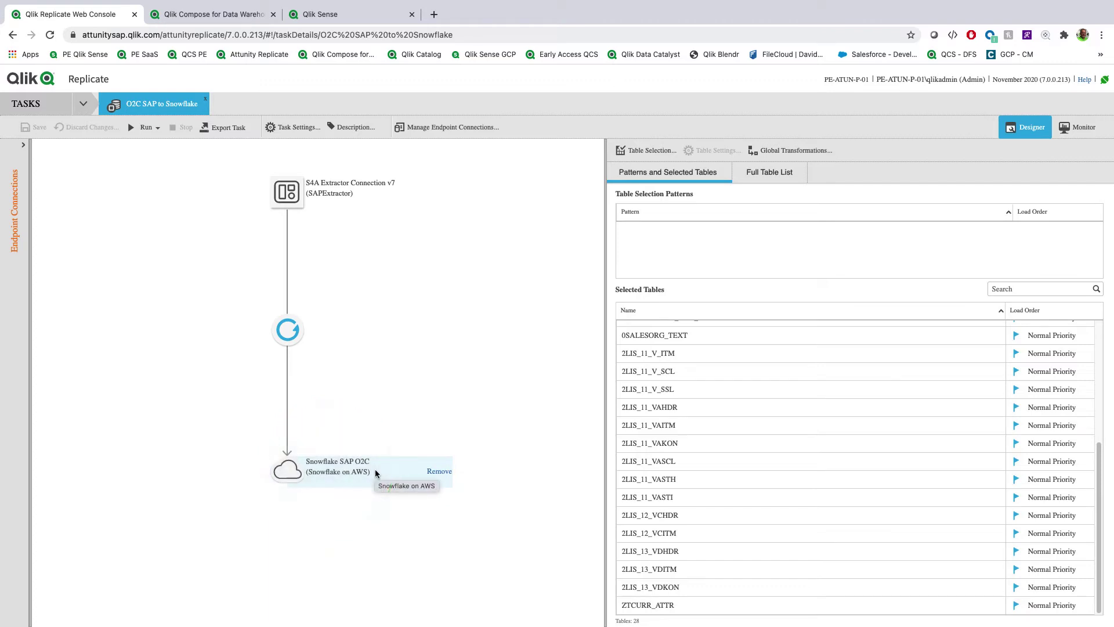
scroll(697, 475, "up", 5)
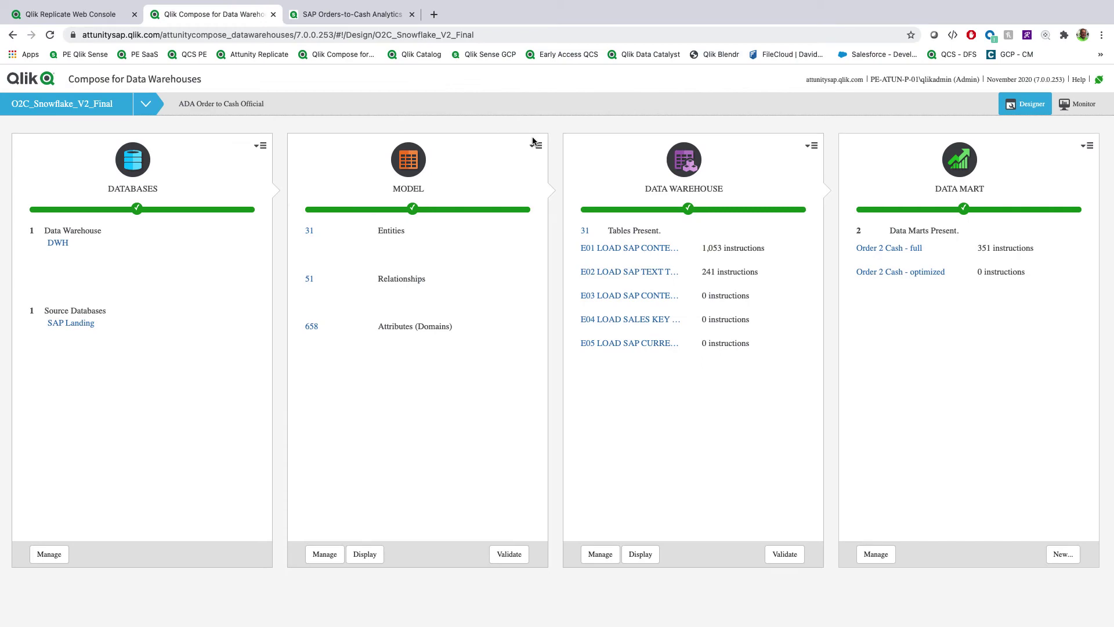
Open the logical model's 31 entities, showing 0CUSTOMER_ATTR with its 132 attributes.
left_click(309, 230)
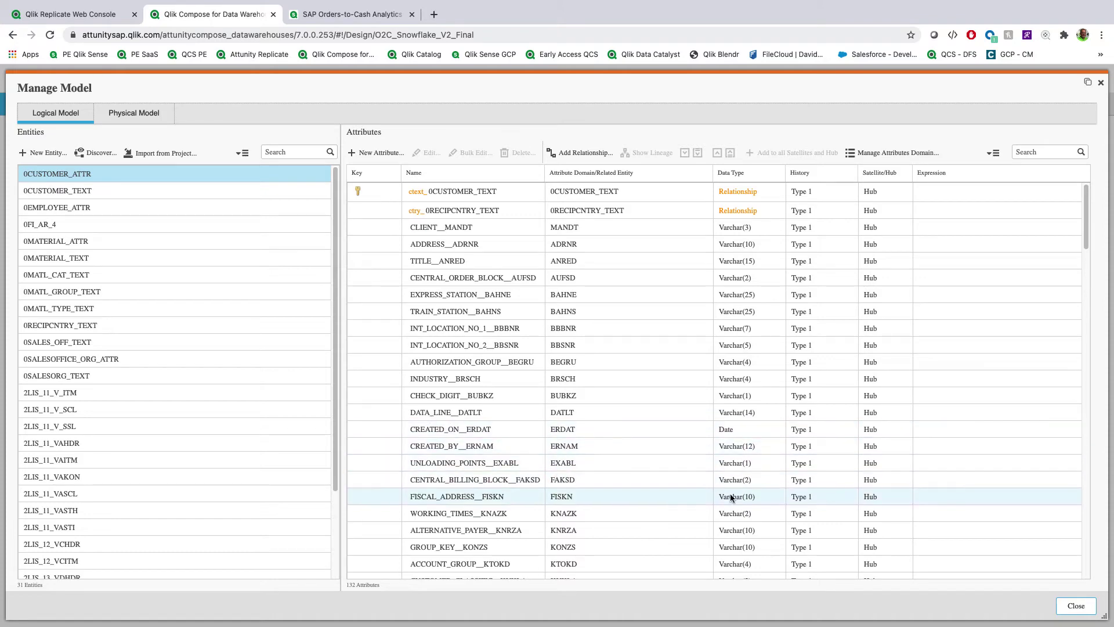
Close the logical model, review the 51-relationship diagram, then close the diagram.
left_click(1076, 605)
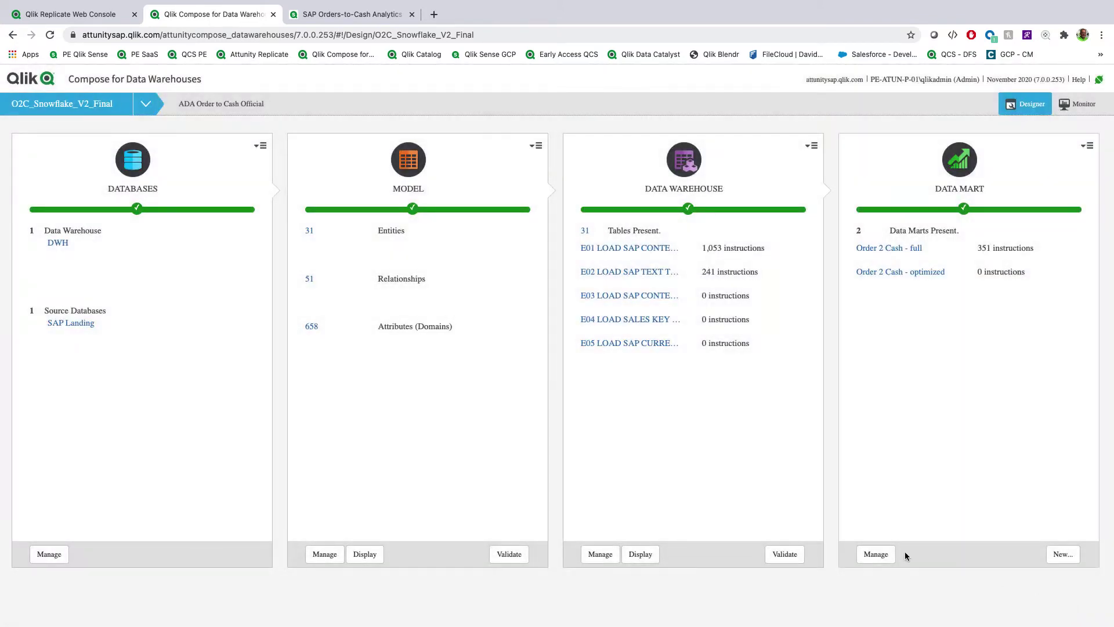
left_click(310, 281)
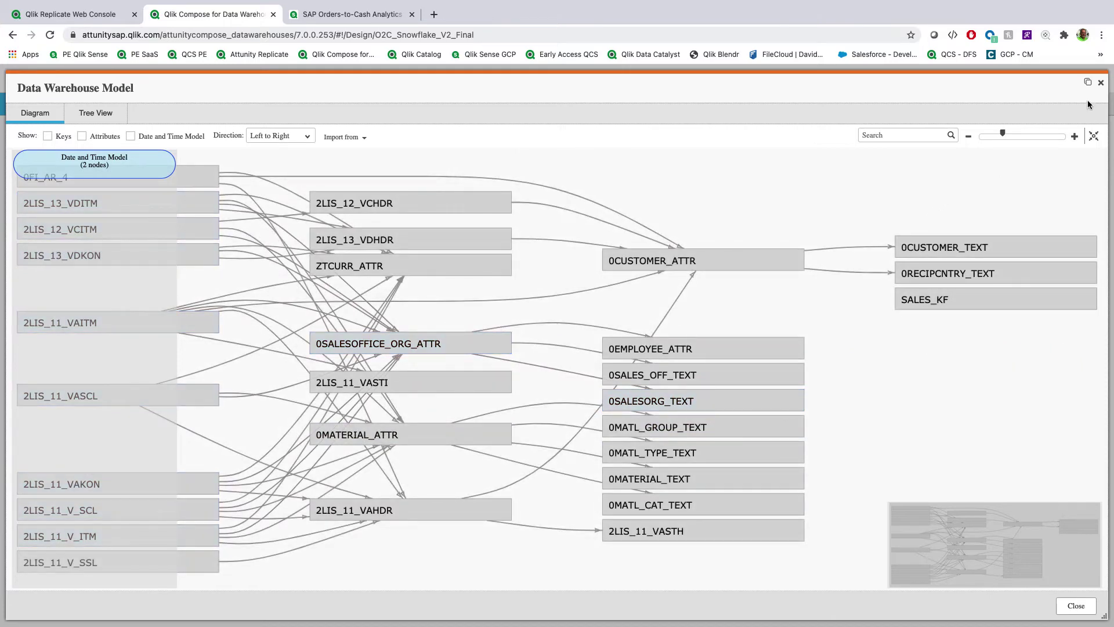
left_click(1100, 82)
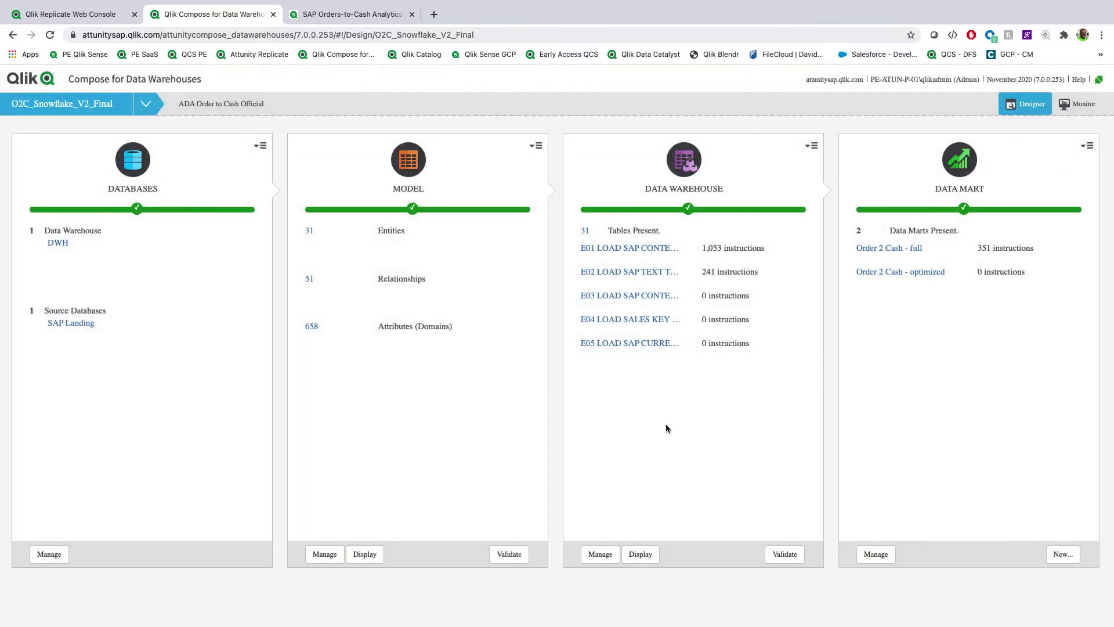
left_click(645, 248)
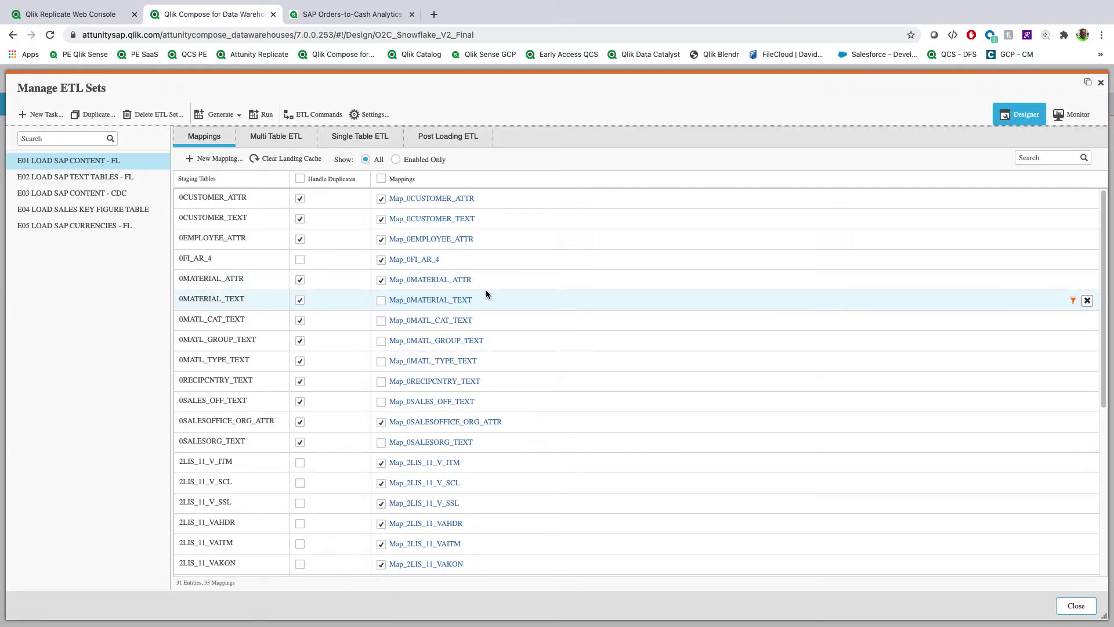
left_click(305, 113)
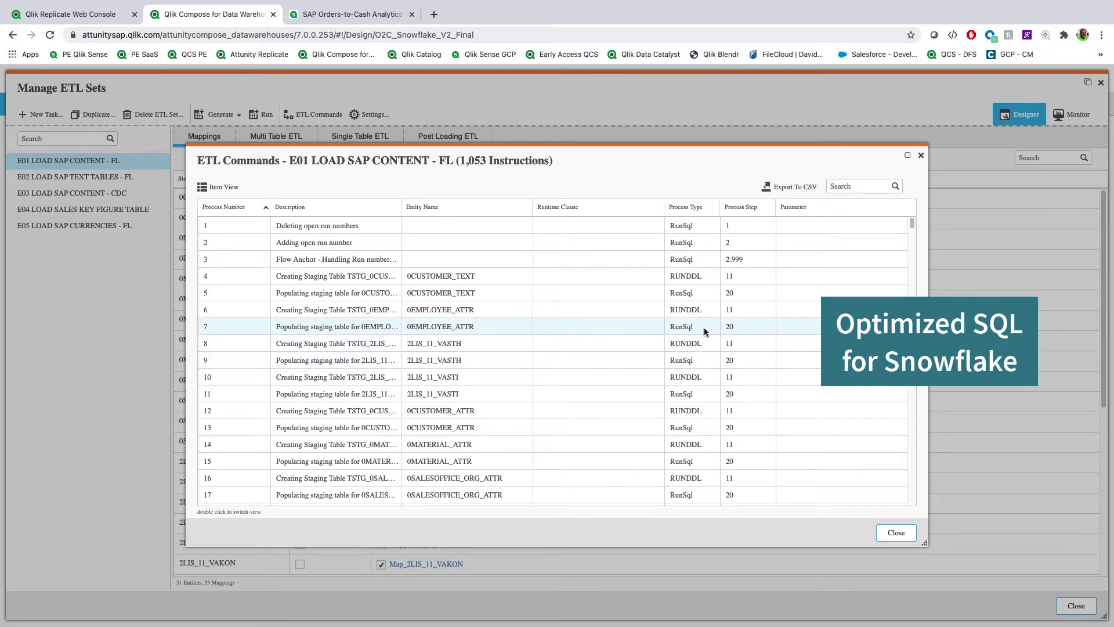
left_click(899, 533)
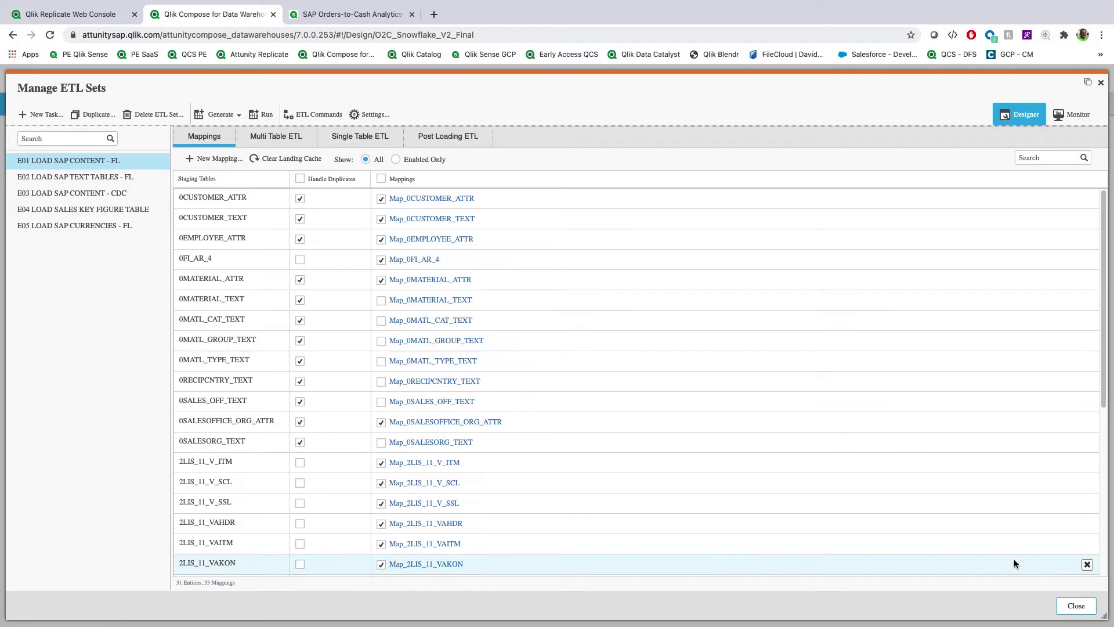
left_click(1065, 605)
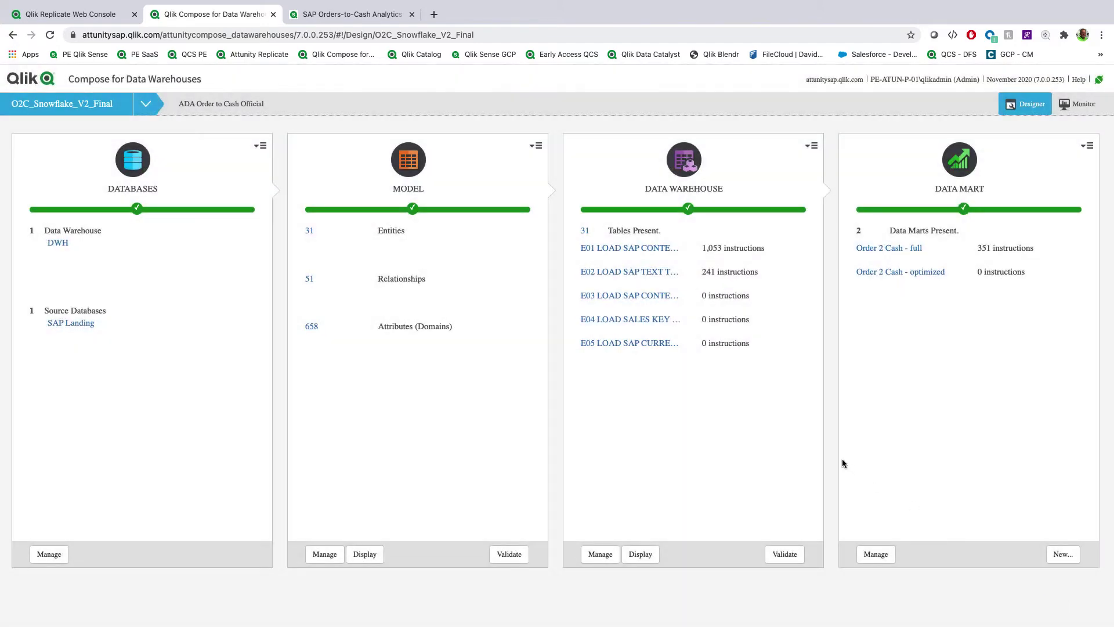
Open the Sales Order Metrics star schema in Order 2 Cash - full, then exit with Don't Save.
left_click(897, 250)
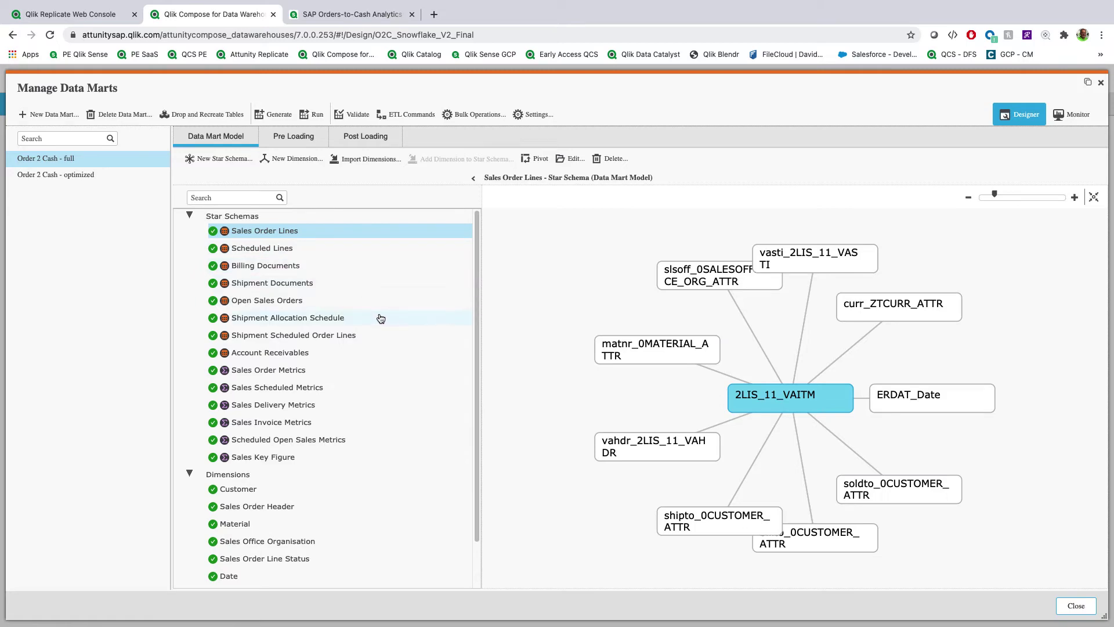
left_click(299, 375)
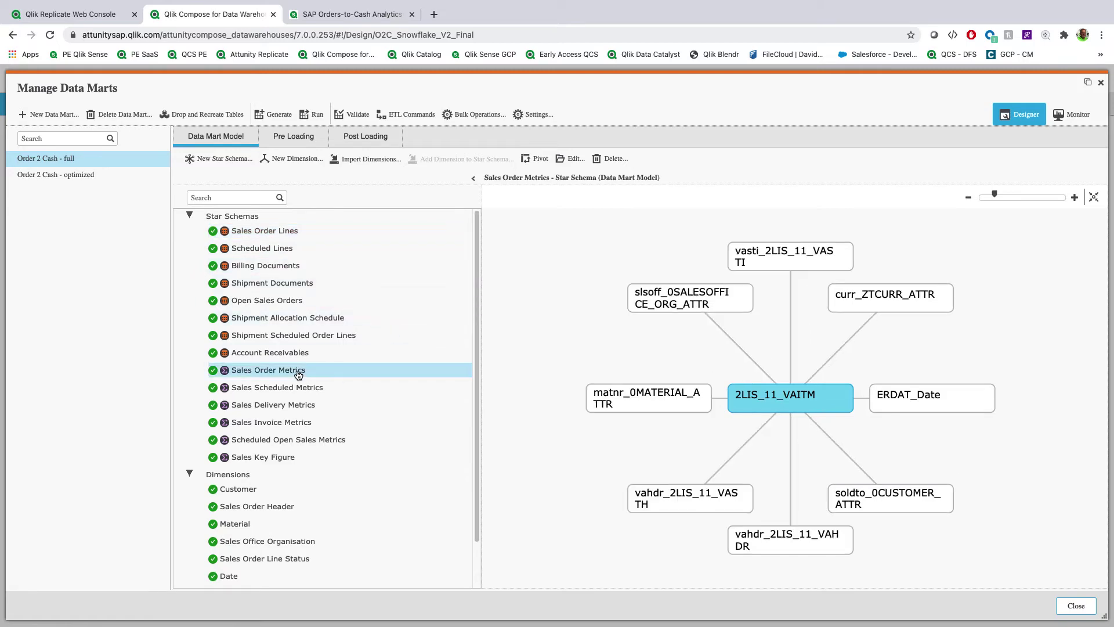
left_click(566, 159)
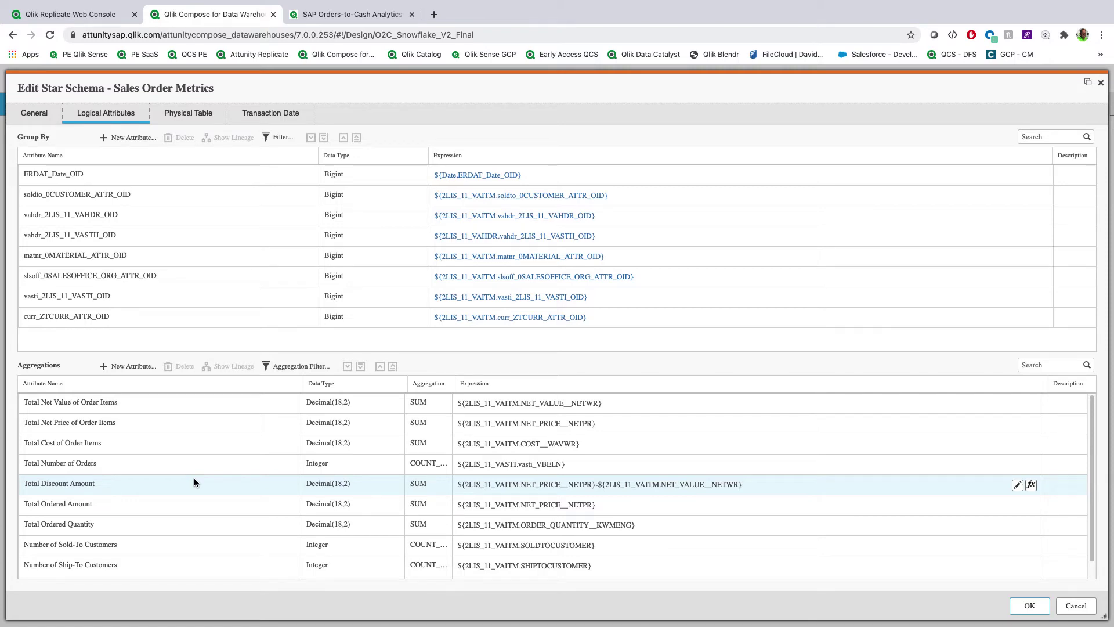
left_click(1079, 605)
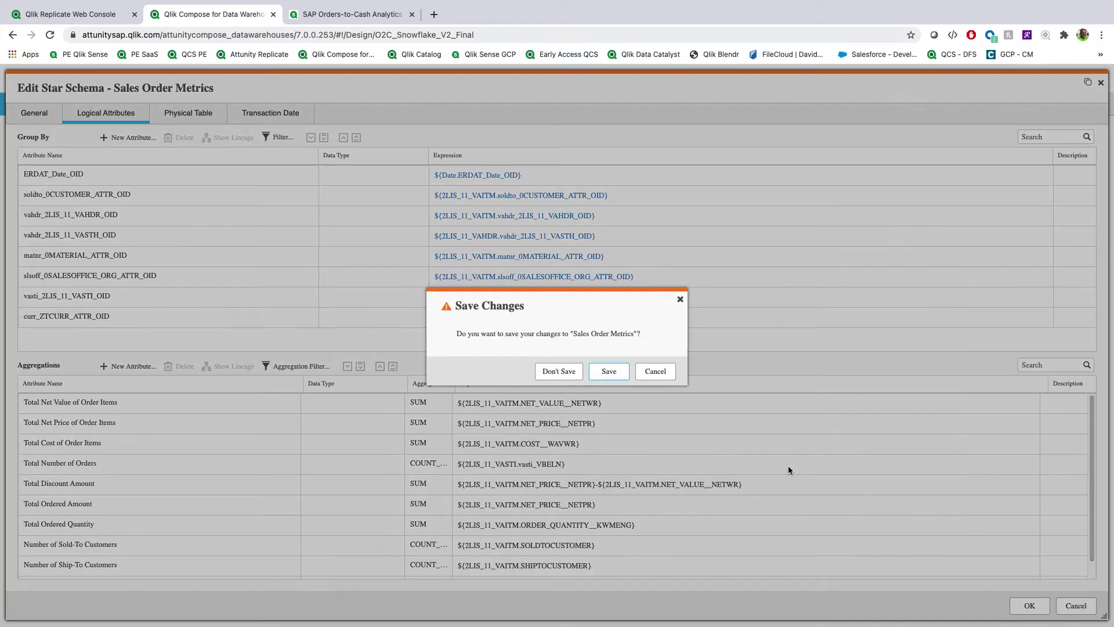
left_click(570, 373)
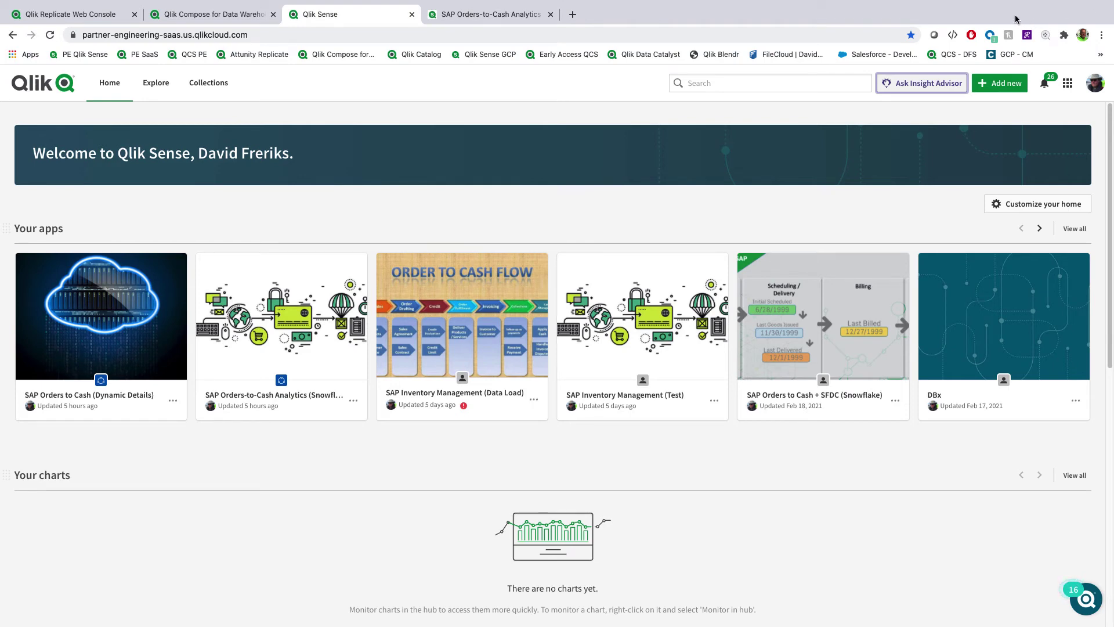
Ask Insight Advisor 'Show me our DSO' against the Snowflake Demo app and expand suggested analyses.
left_click(936, 83)
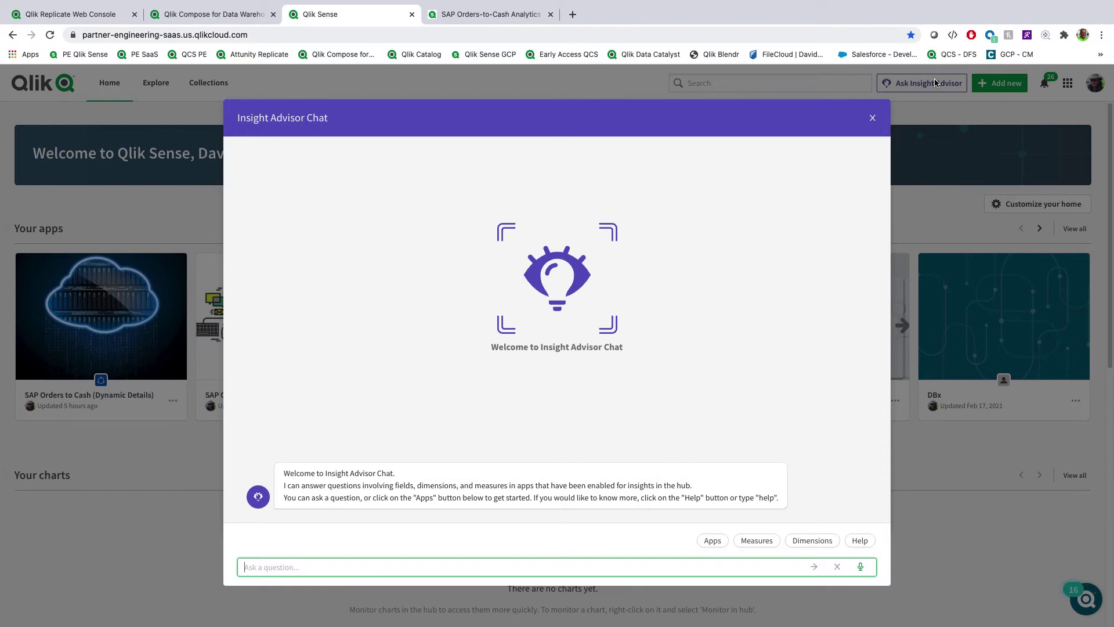
type("Show ")
type("me our DS")
type("O")
key("Return")
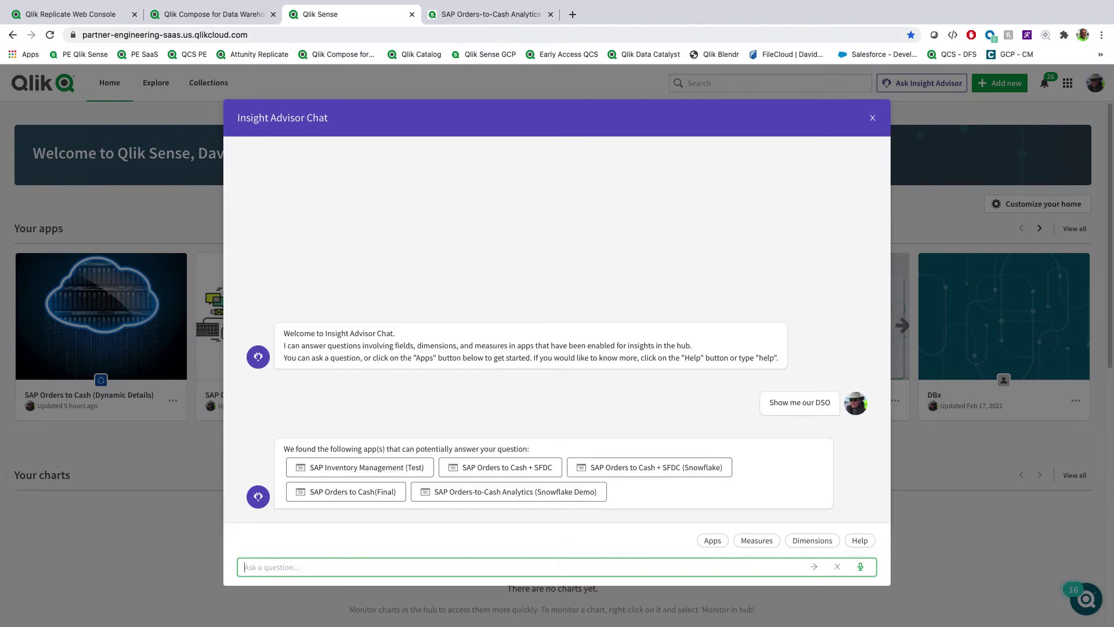
left_click(517, 494)
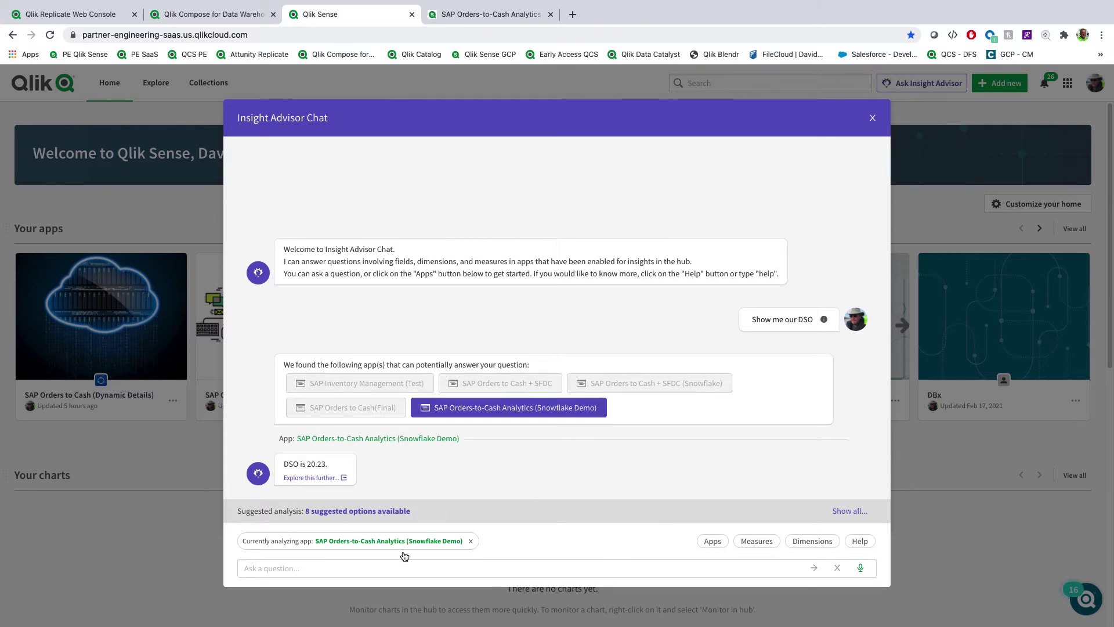
left_click(369, 511)
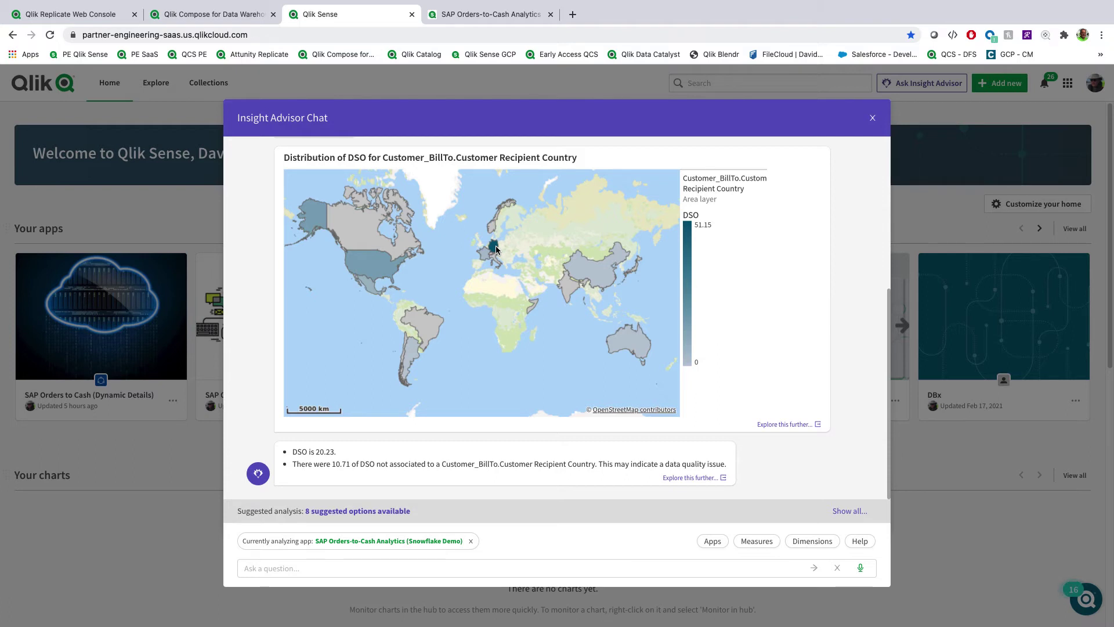
Submit a billings question and a billings-by-sales-office follow-up, then begin another question.
left_click(490, 570)
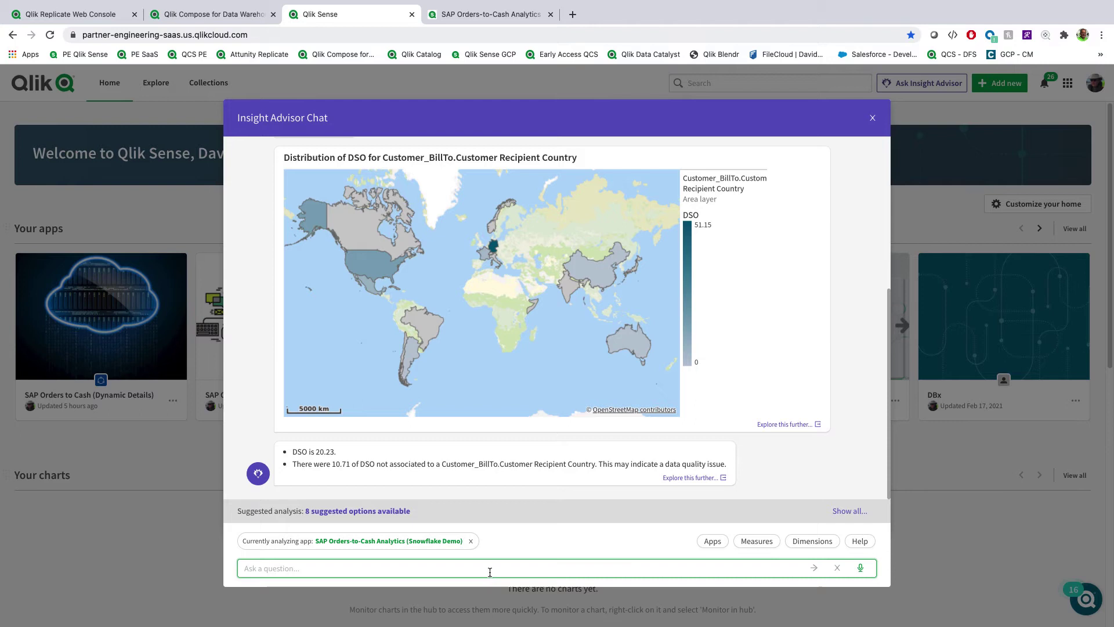
type("How many b")
type("illings do we")
type(" have")
key("Return")
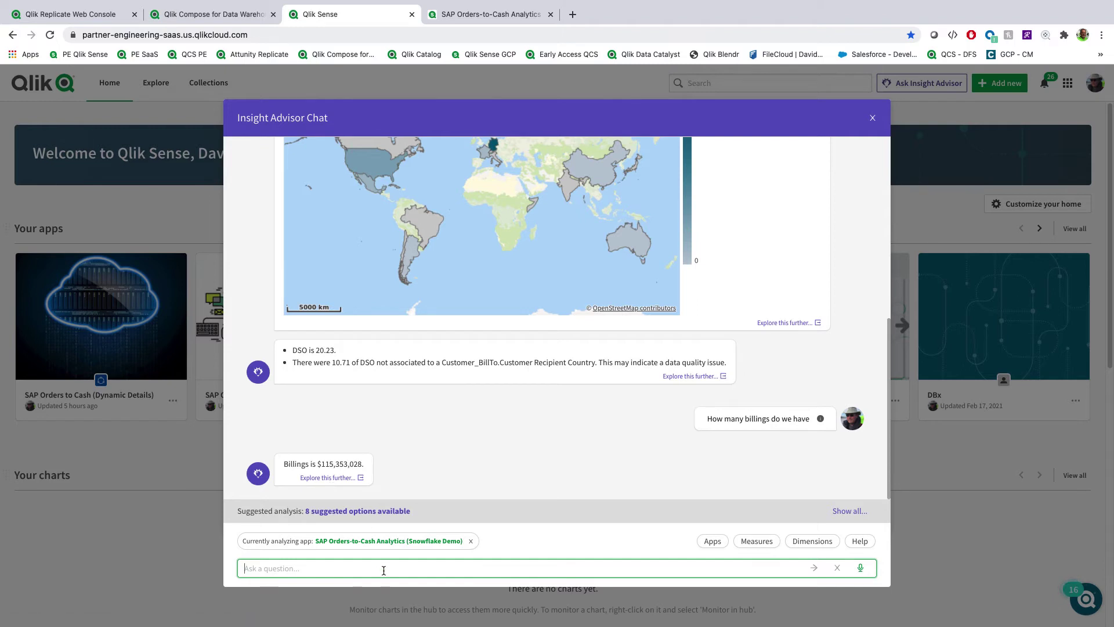
type("by sales")
type(" office")
key("Return")
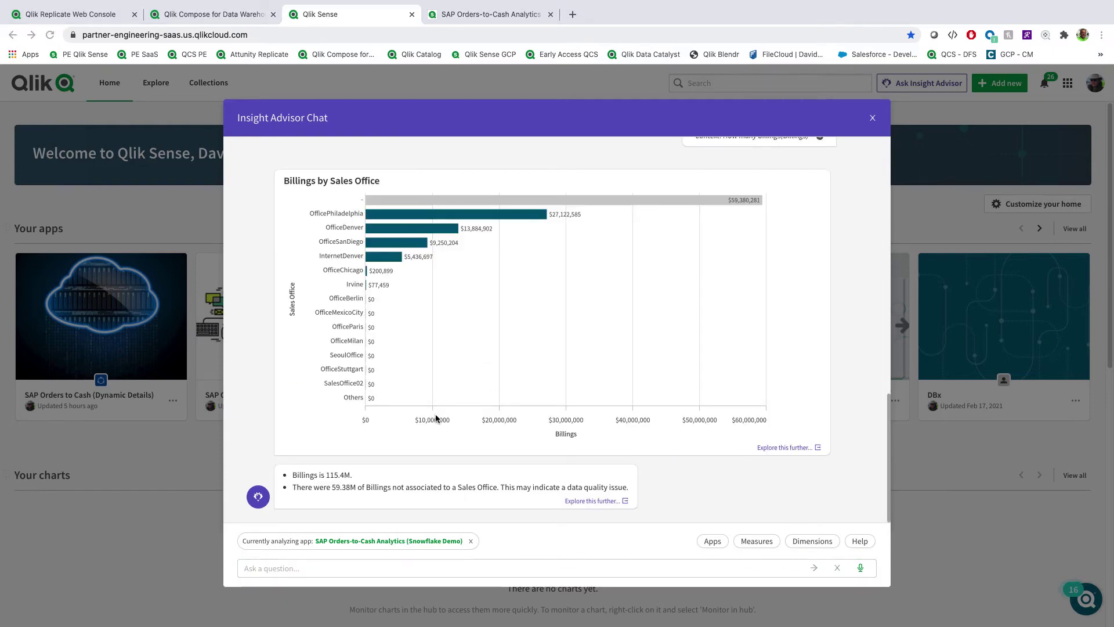
left_click(440, 568)
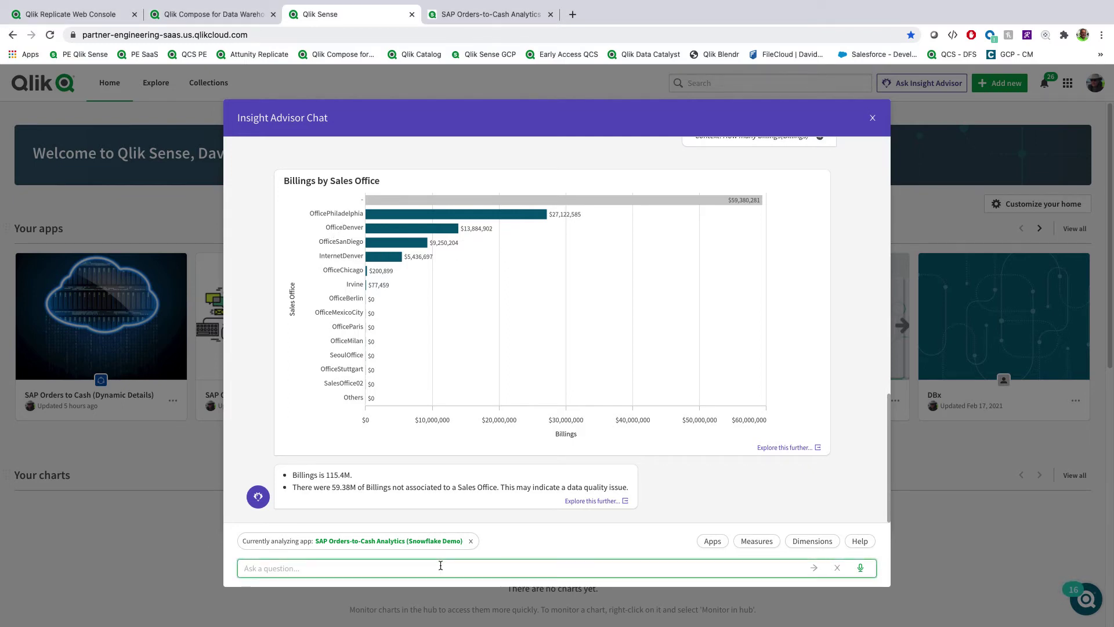
type("Show me the number of Late Units by Customer Name when their DSO is over 120")
Submit the Late Units by Customer Name question for customers with DSO over 120.
key("Return")
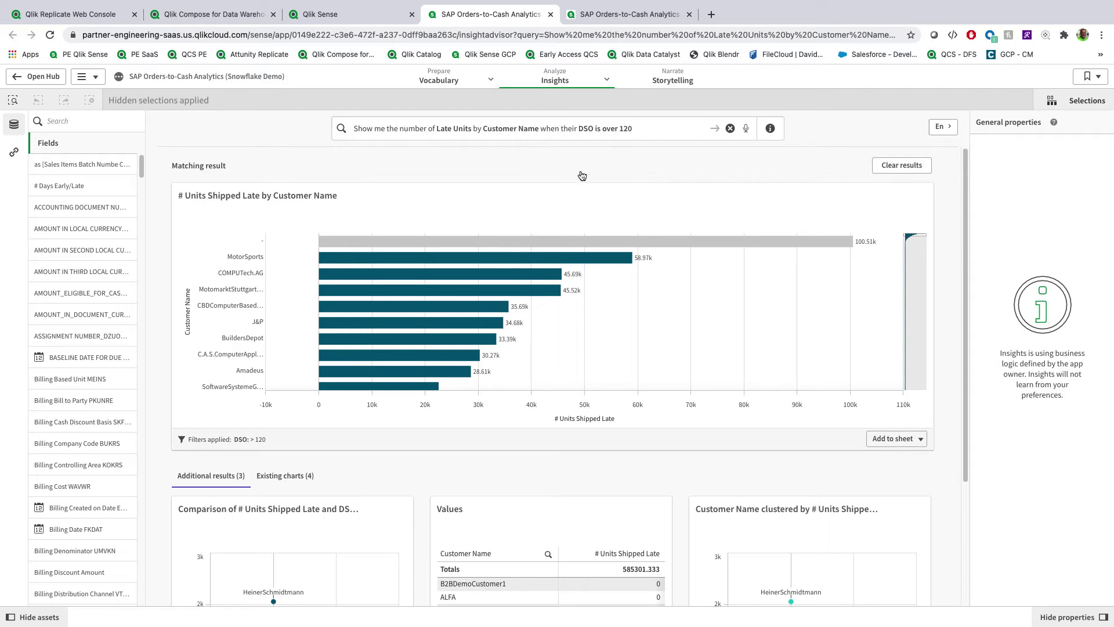
scroll(668, 378, "down", 5)
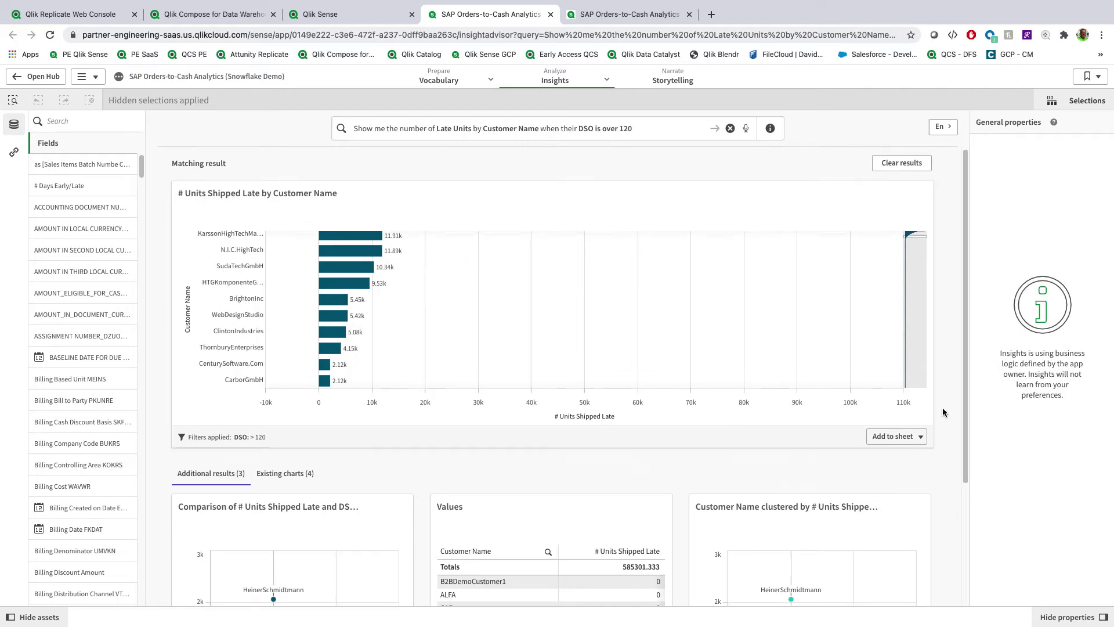
scroll(945, 413, "down", 3)
scroll(944, 412, "up", 3)
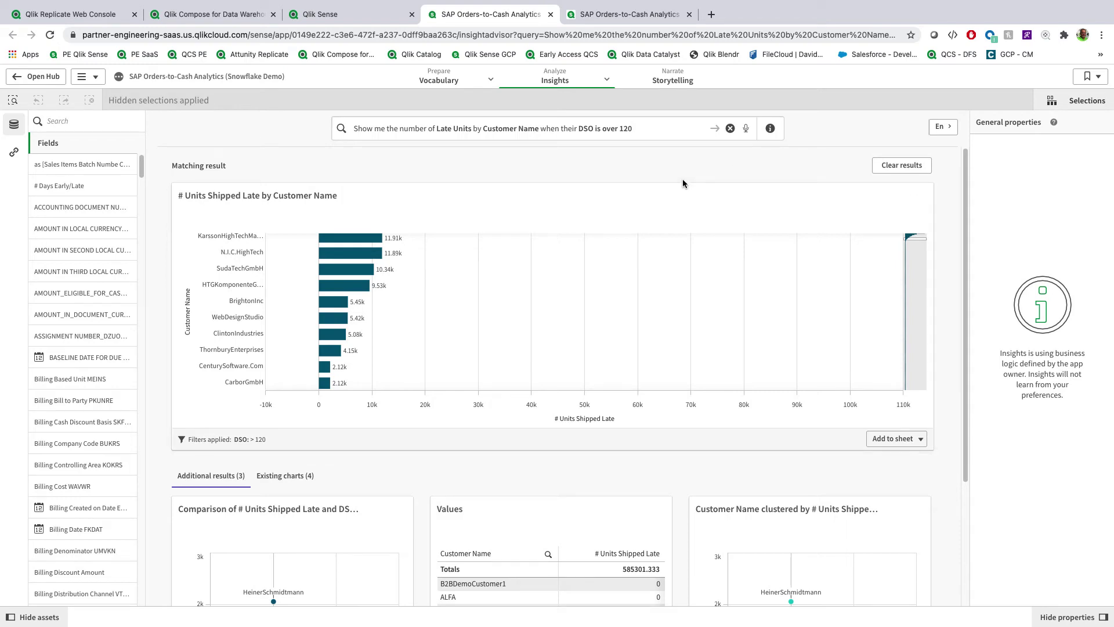
Switch to sheet view, visit Billings Analysis Current Year, then the Receivables Analysis sheet.
left_click(605, 81)
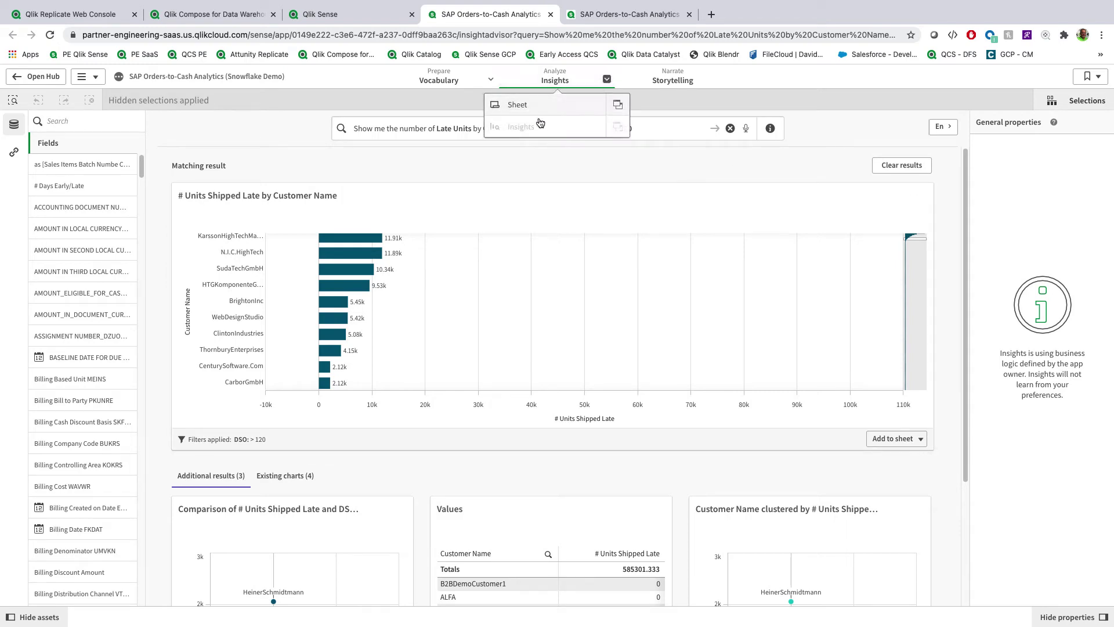
left_click(523, 123)
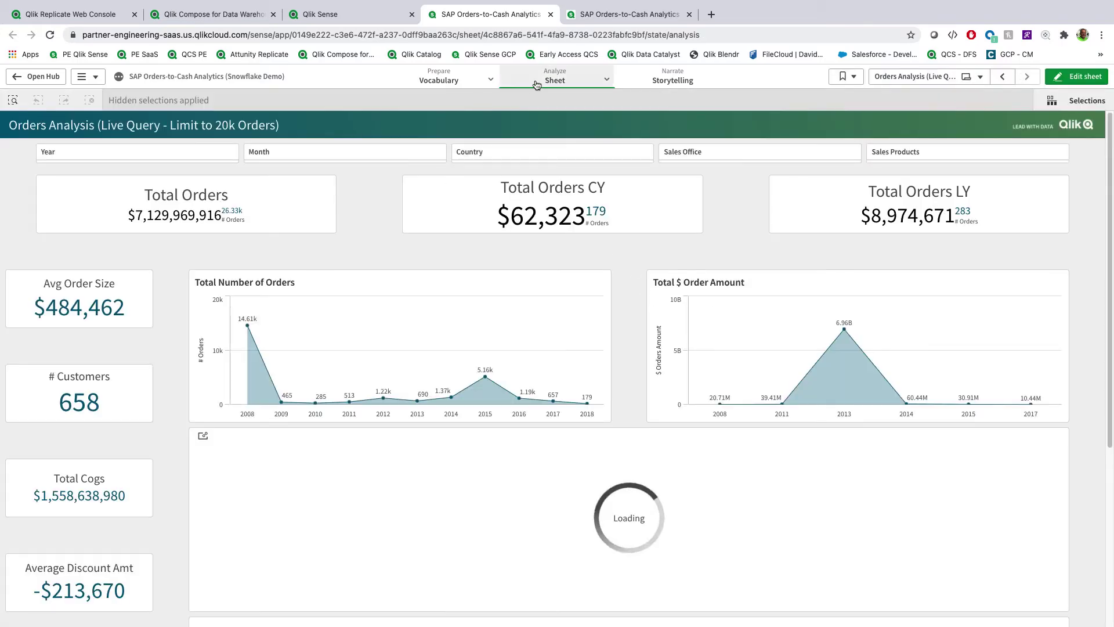
left_click(919, 76)
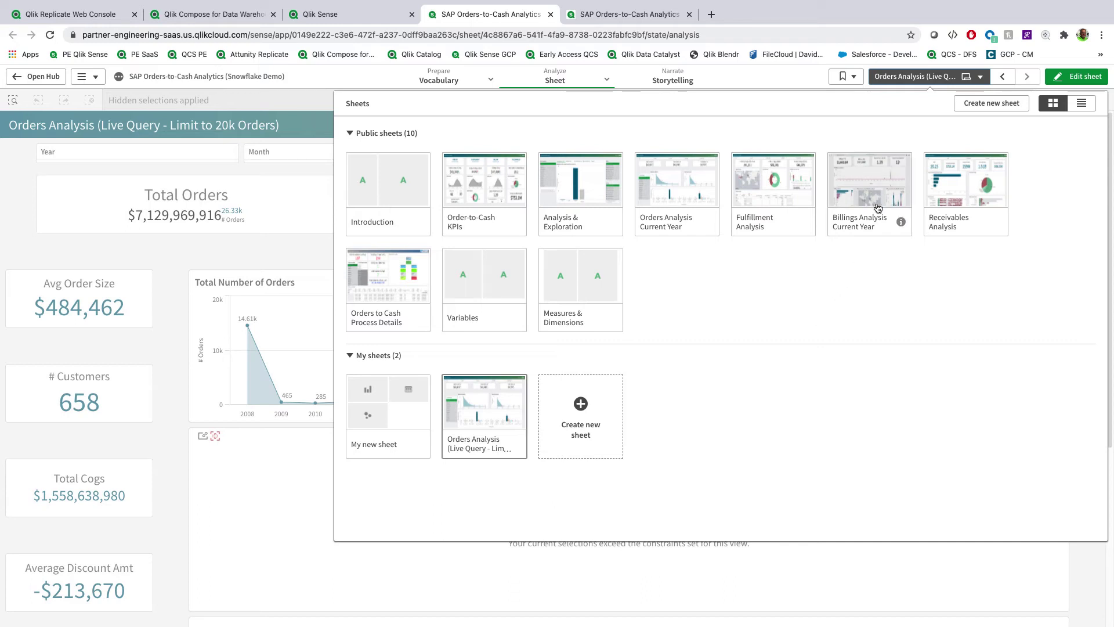
mouse_move(869, 194)
left_click(883, 199)
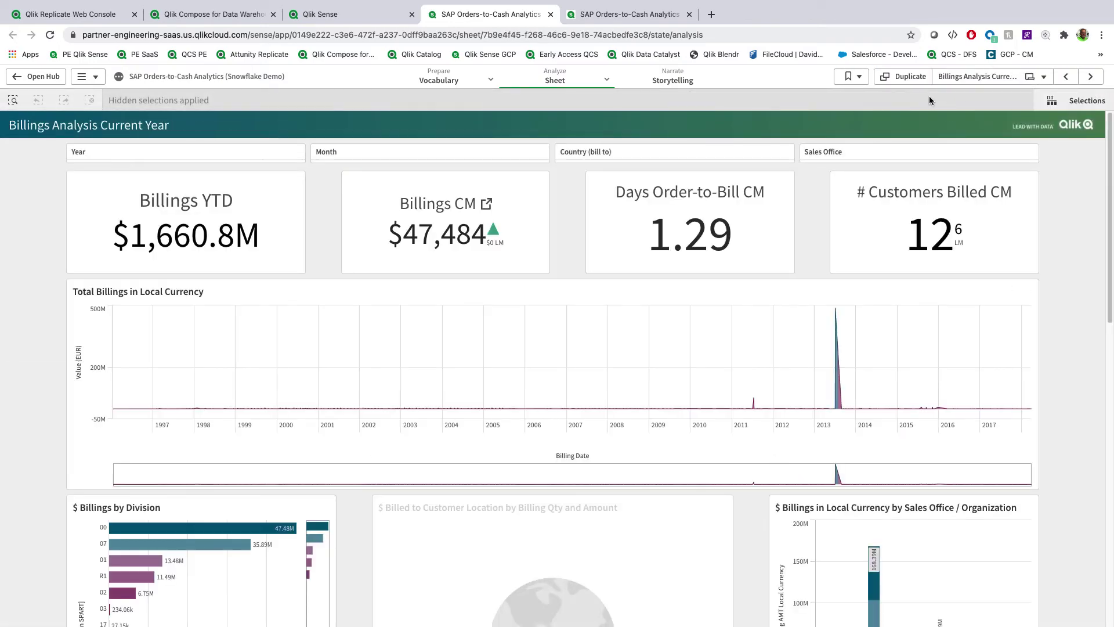
left_click(987, 78)
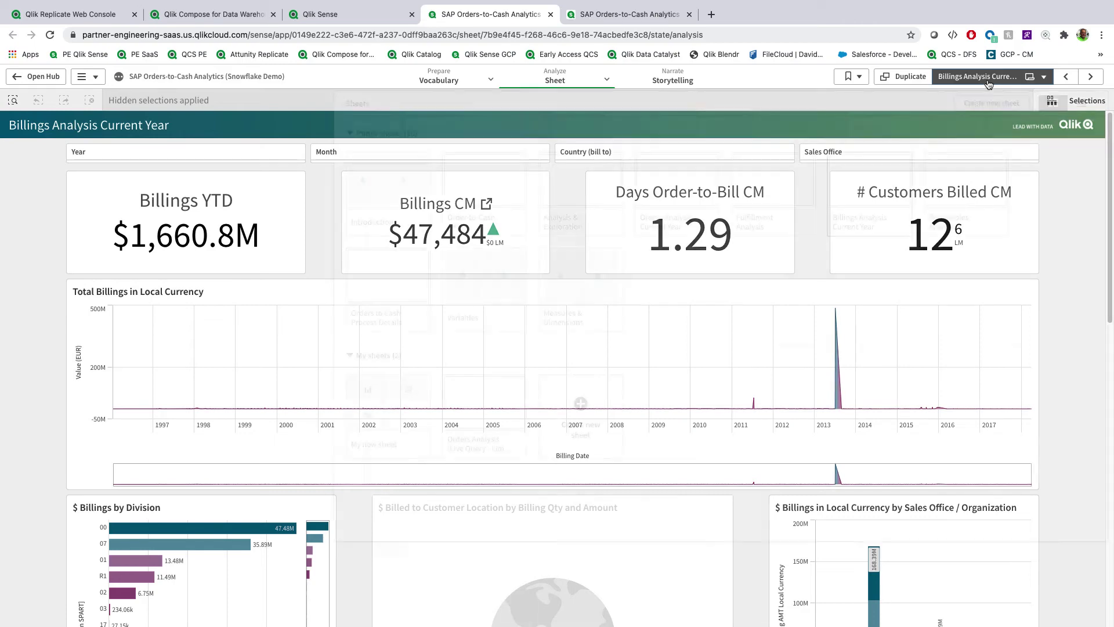
left_click(984, 171)
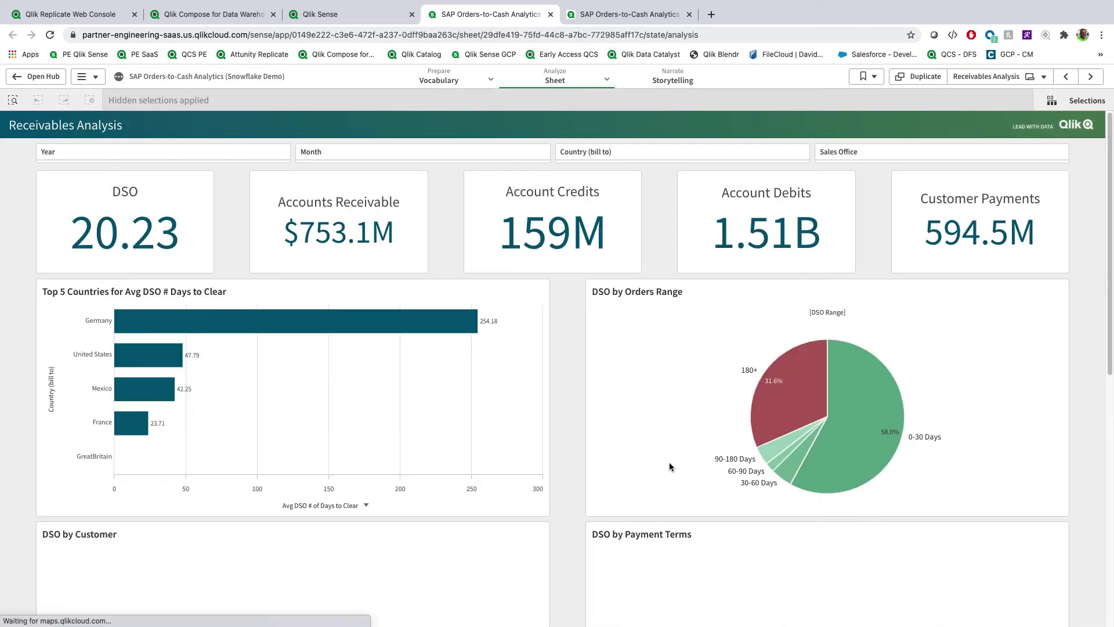
scroll(565, 456, "down", 6)
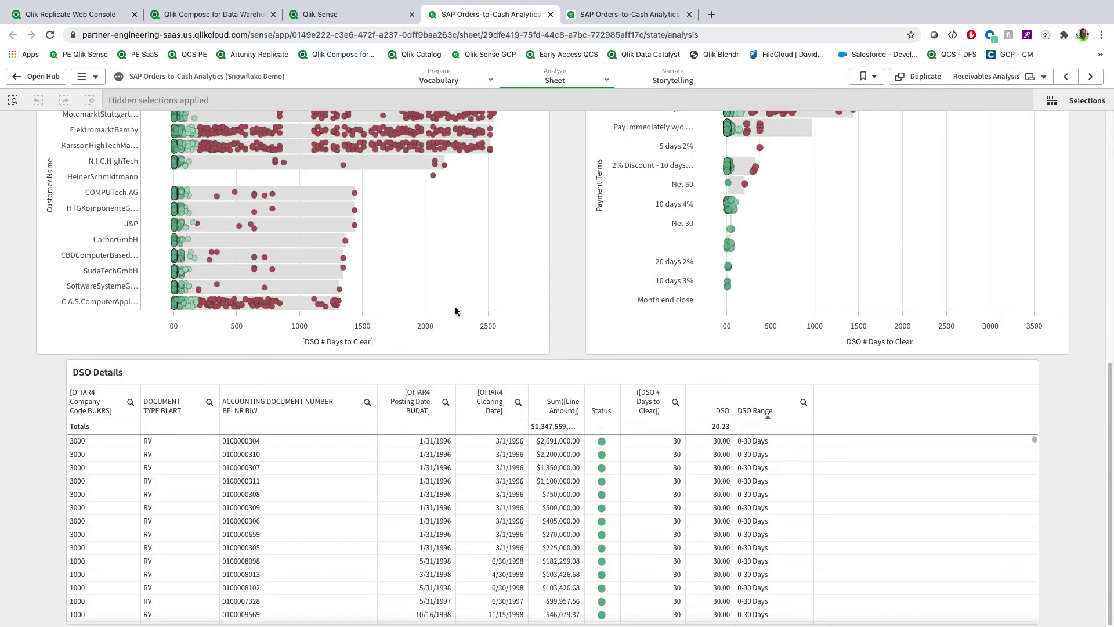
scroll(570, 317, "up", 1)
scroll(571, 317, "up", 3)
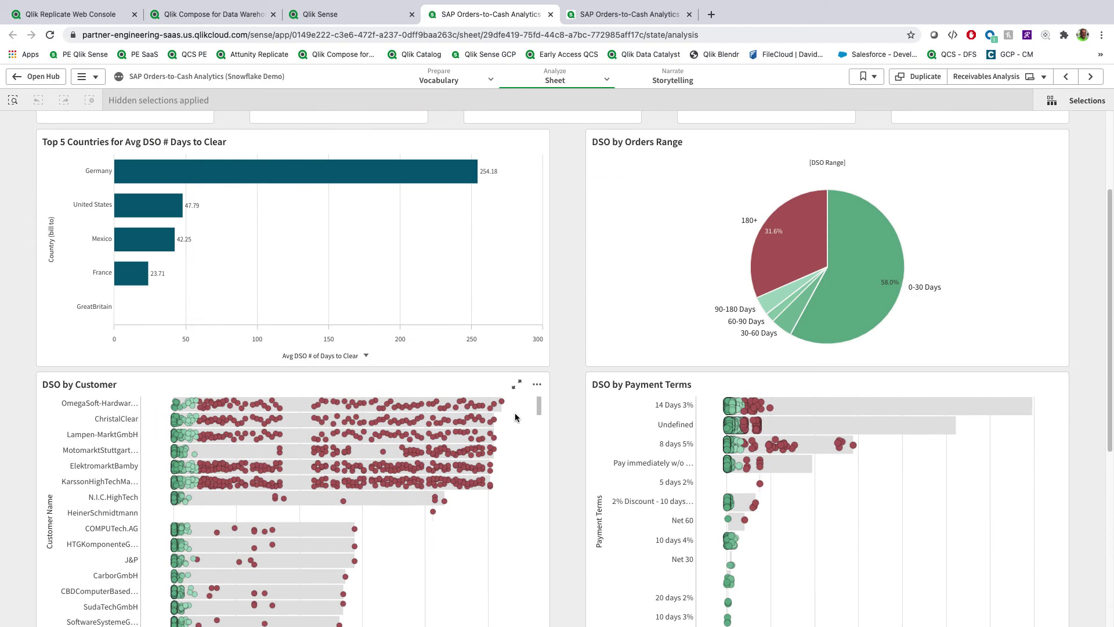
scroll(571, 464, "down", 3)
scroll(571, 463, "down", 1)
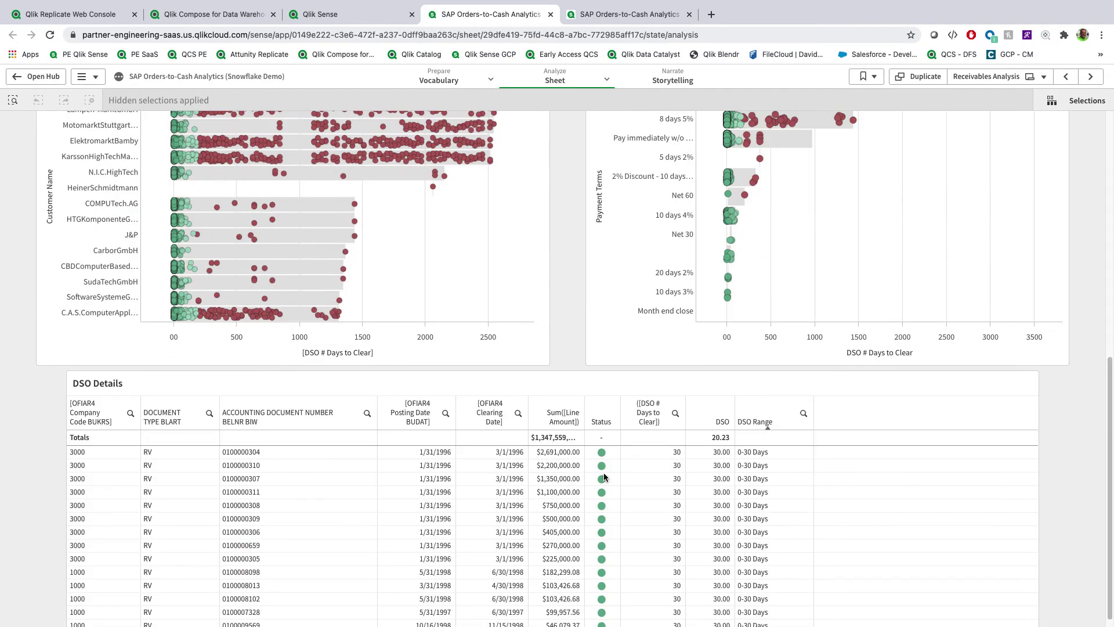
Start an alert from the DSO Details table, replacing the default title with DSO Over 120.
right_click(672, 458)
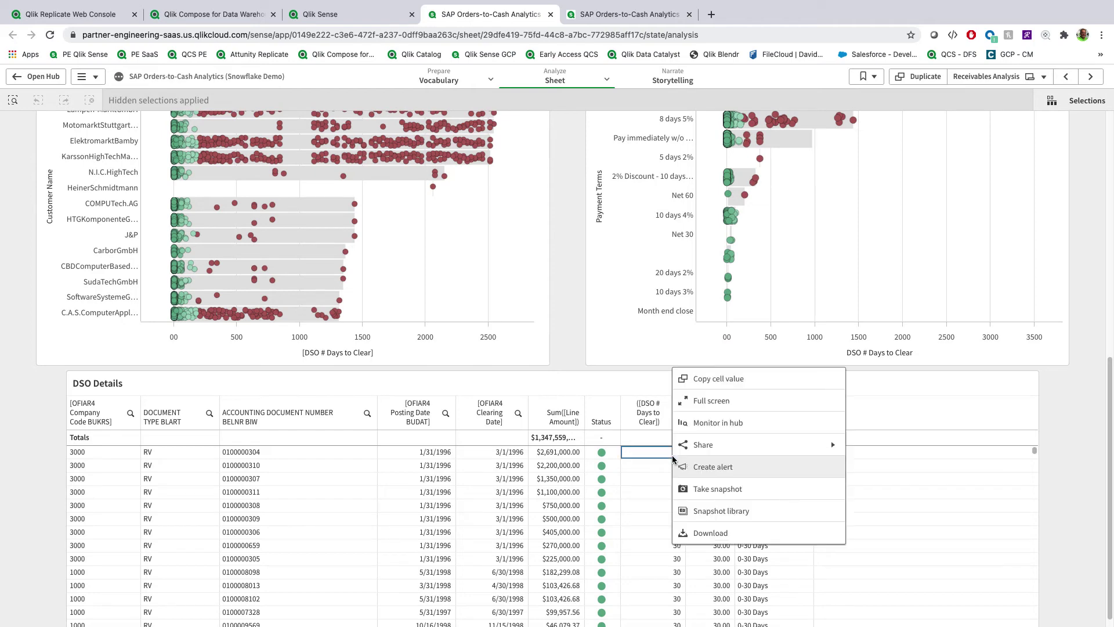
left_click(690, 466)
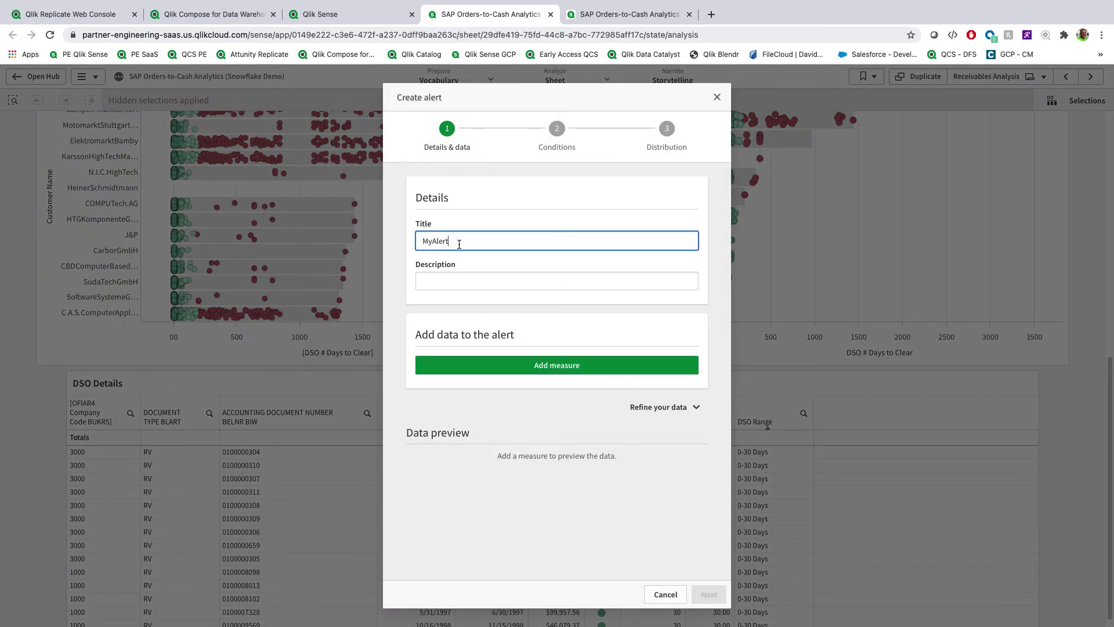
left_click_drag(458, 241, 405, 246)
type("DSO Over 120")
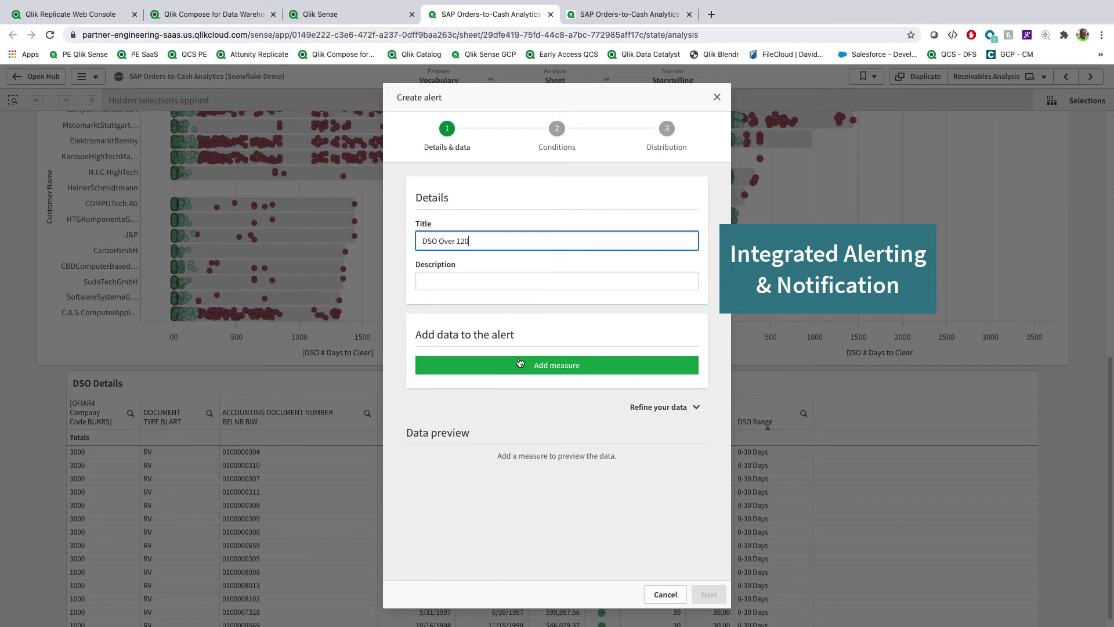
Split the alert data by Customer Name and add DSO as its measure.
left_click(663, 410)
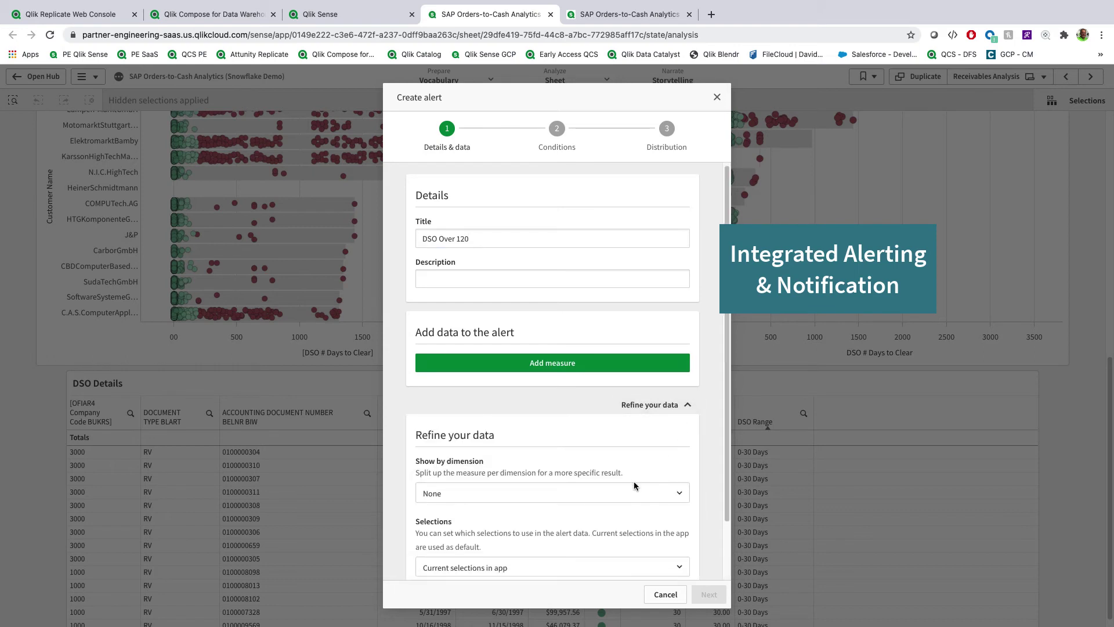
scroll(456, 426, "down", 2)
left_click(457, 429)
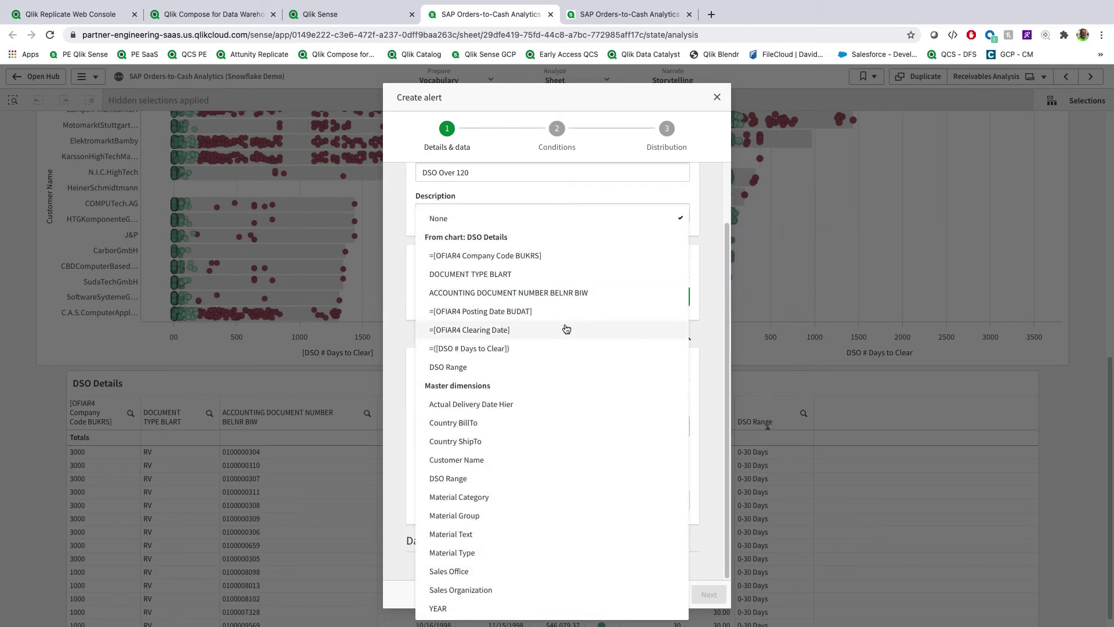
left_click(509, 460)
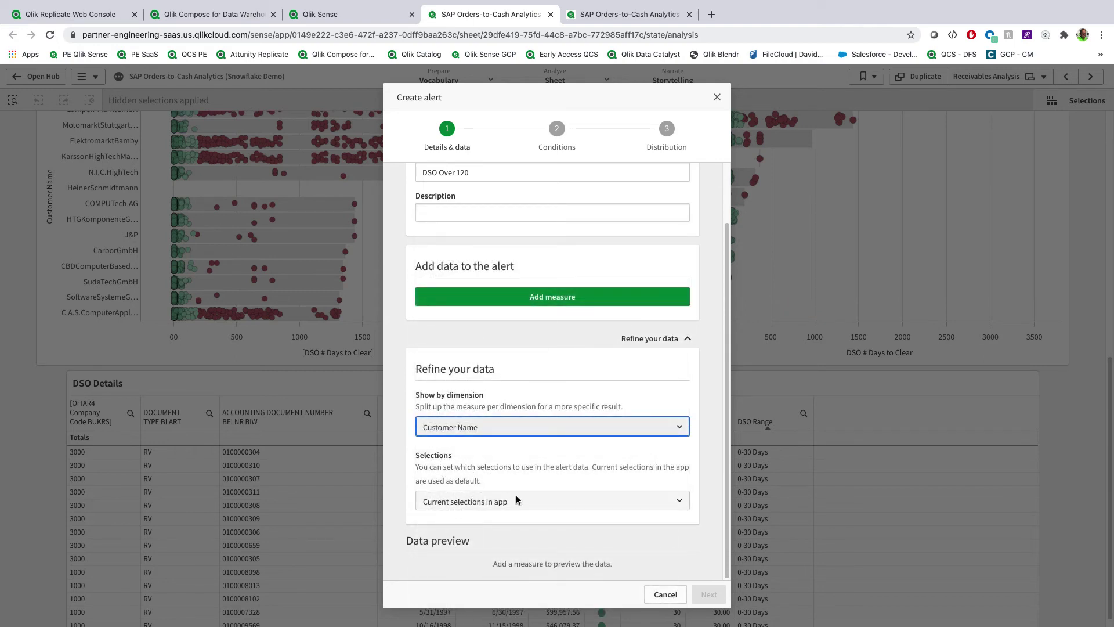
left_click(503, 303)
left_click(448, 413)
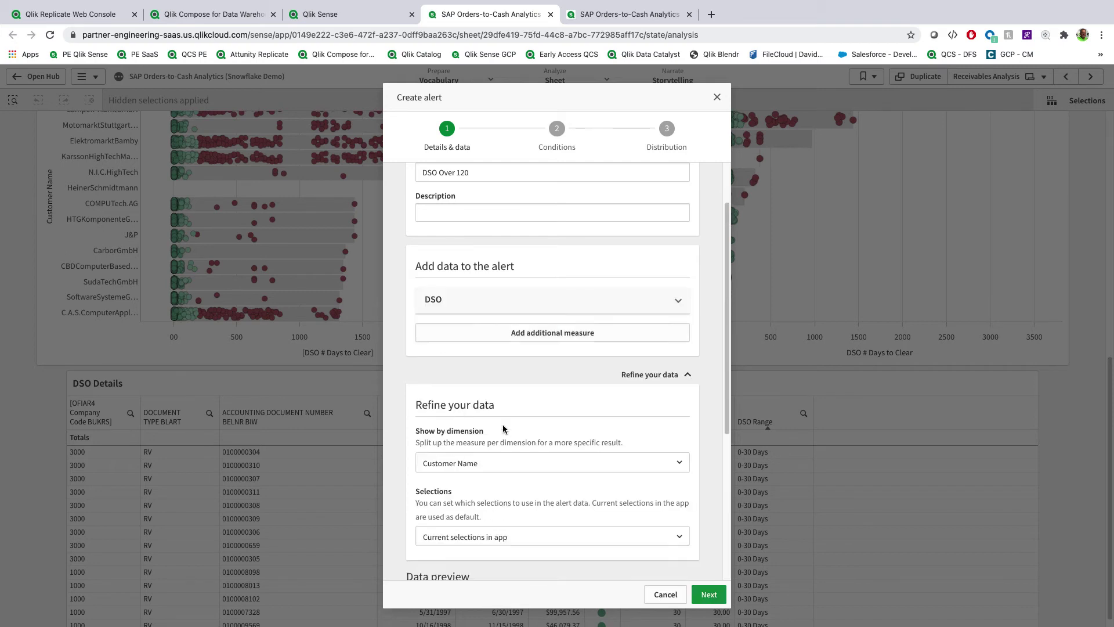
left_click(707, 594)
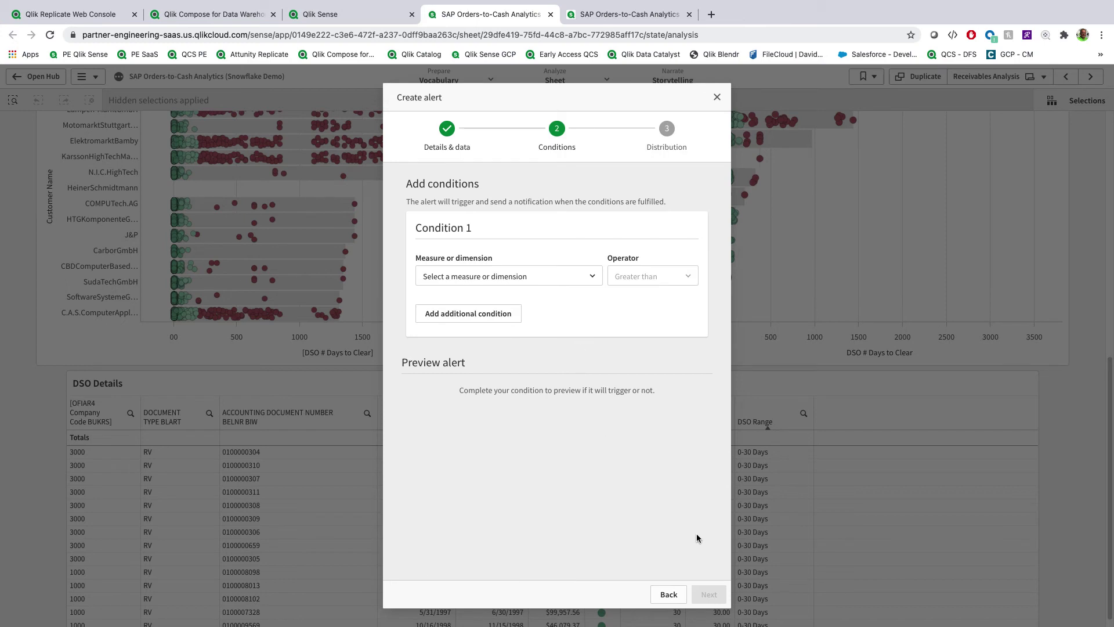
Set the alert condition to DSO greater than 120.
left_click(486, 278)
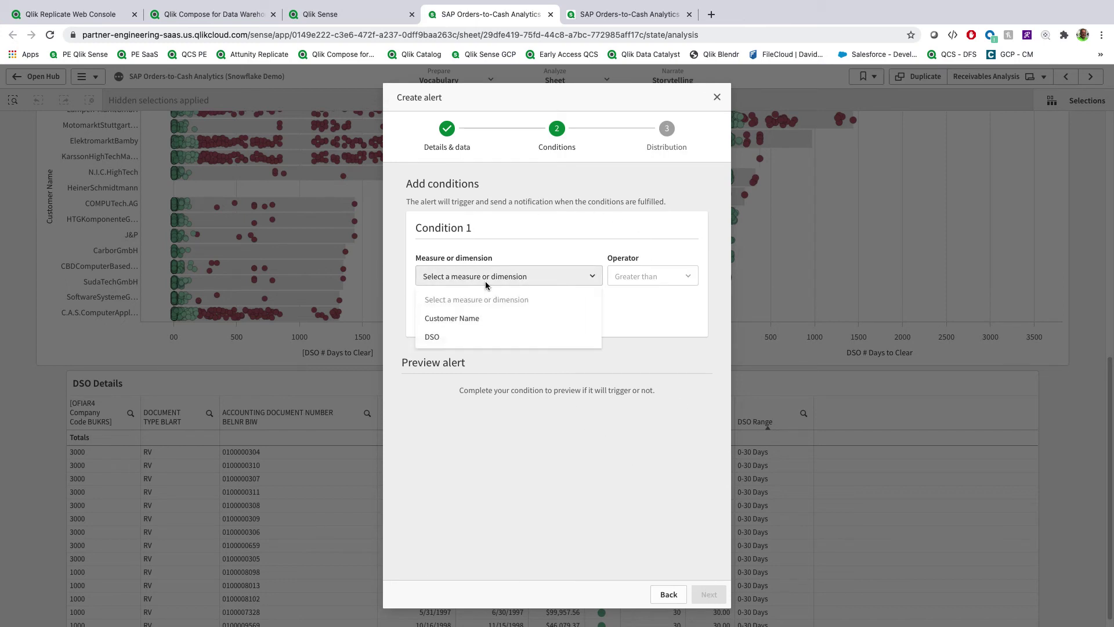
left_click(452, 338)
left_click(614, 315)
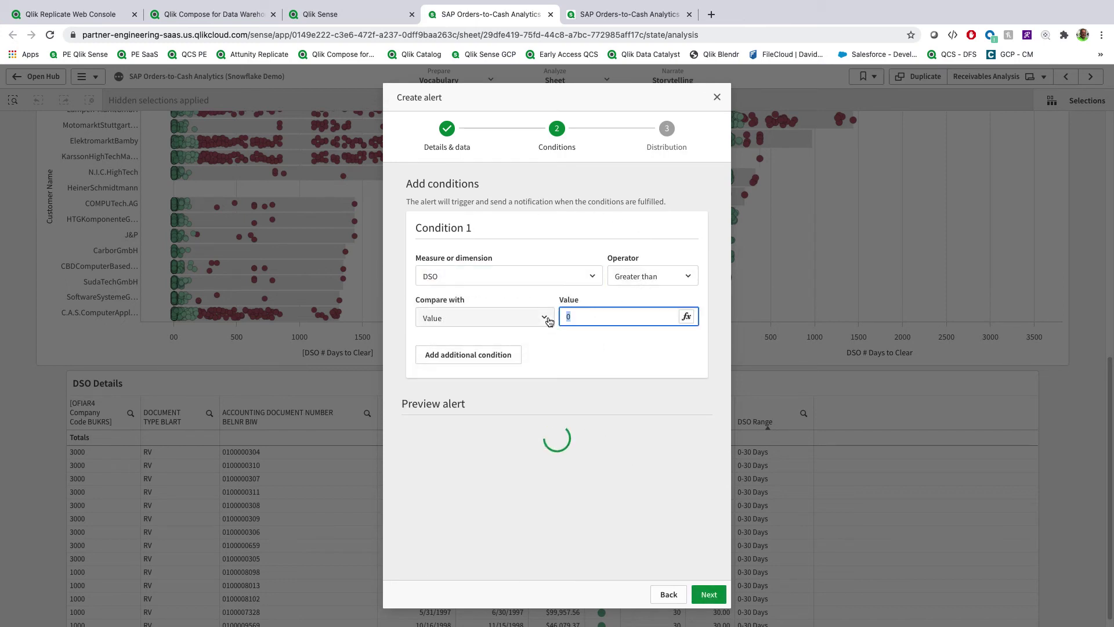
type("12")
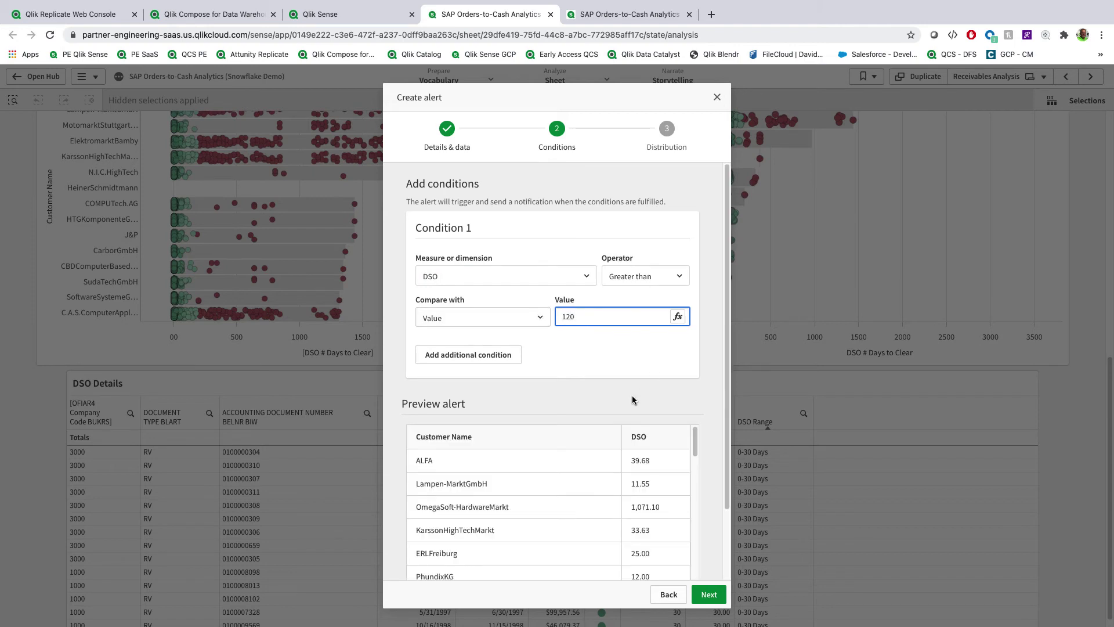
left_click(711, 598)
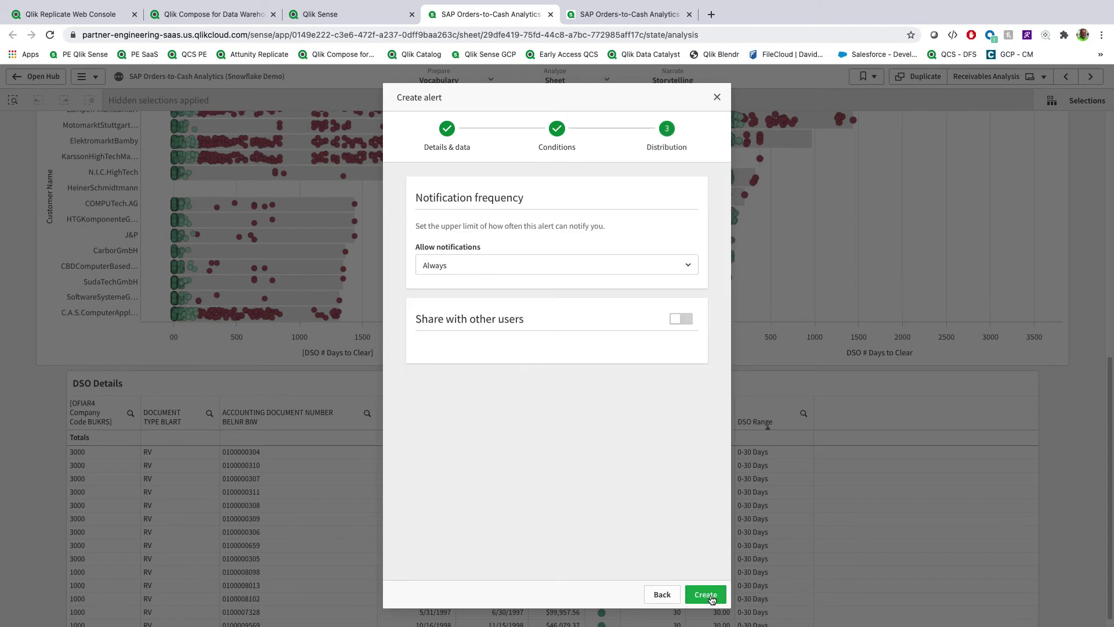
Keep notifications allowed Always and create the DSO Over 120 alert.
left_click(461, 268)
left_click(461, 267)
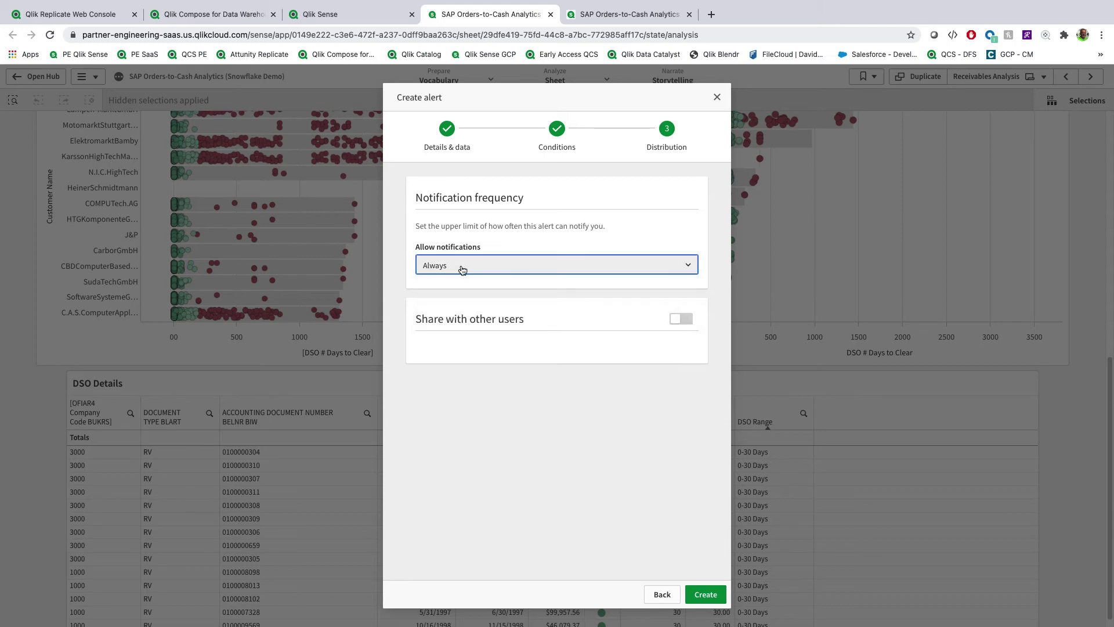
left_click(713, 596)
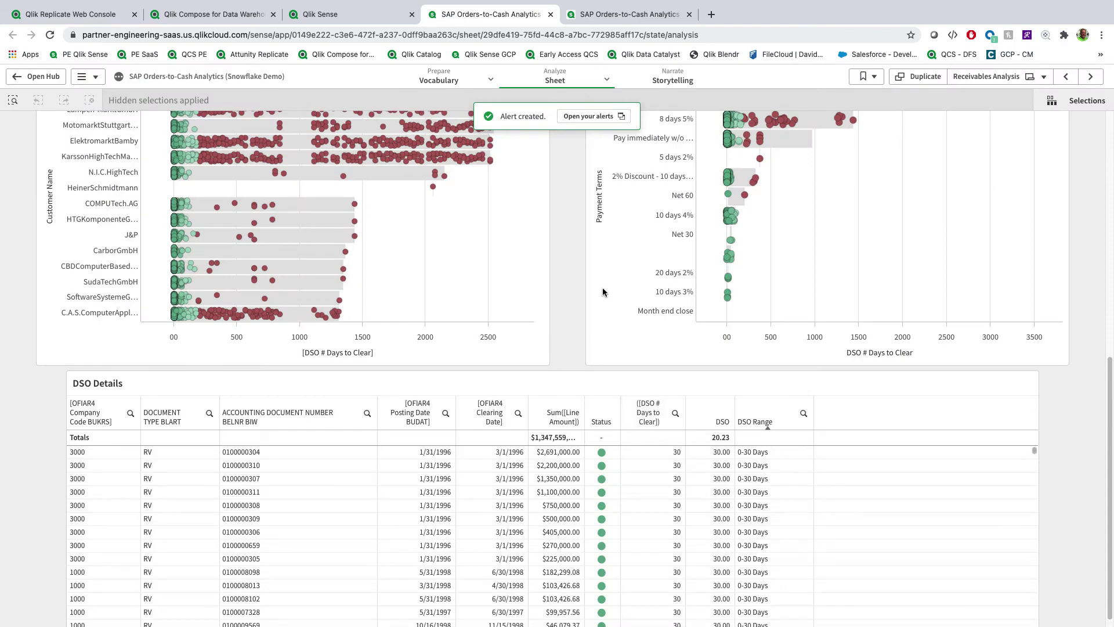
Evaluate the DSO Over 120 alert now from your alerts list, then reload to see it triggered.
left_click(591, 116)
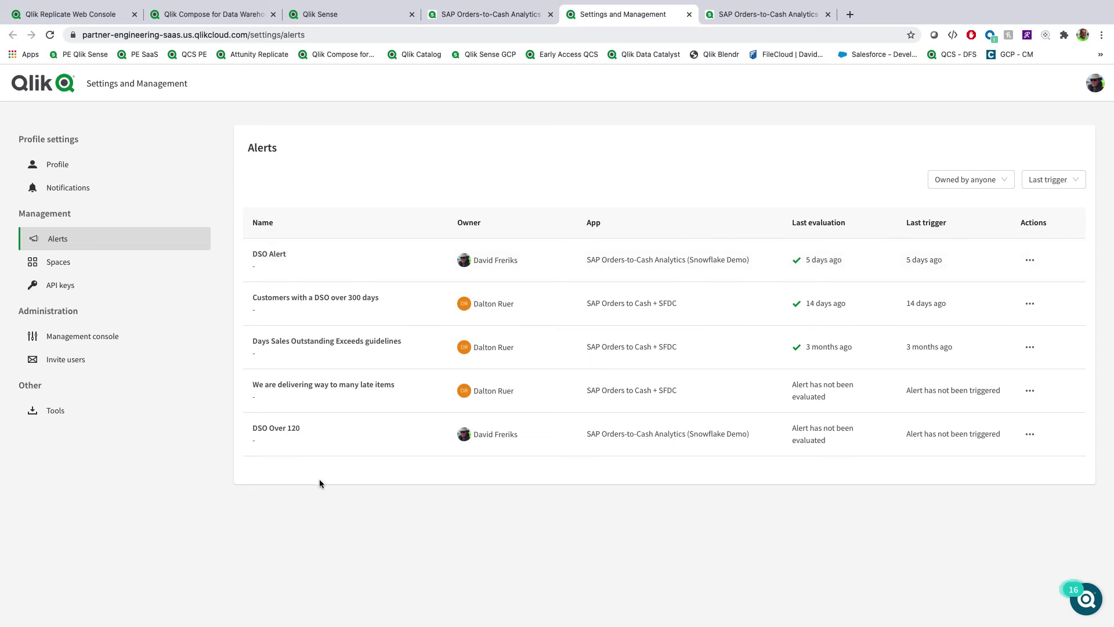
left_click(1031, 434)
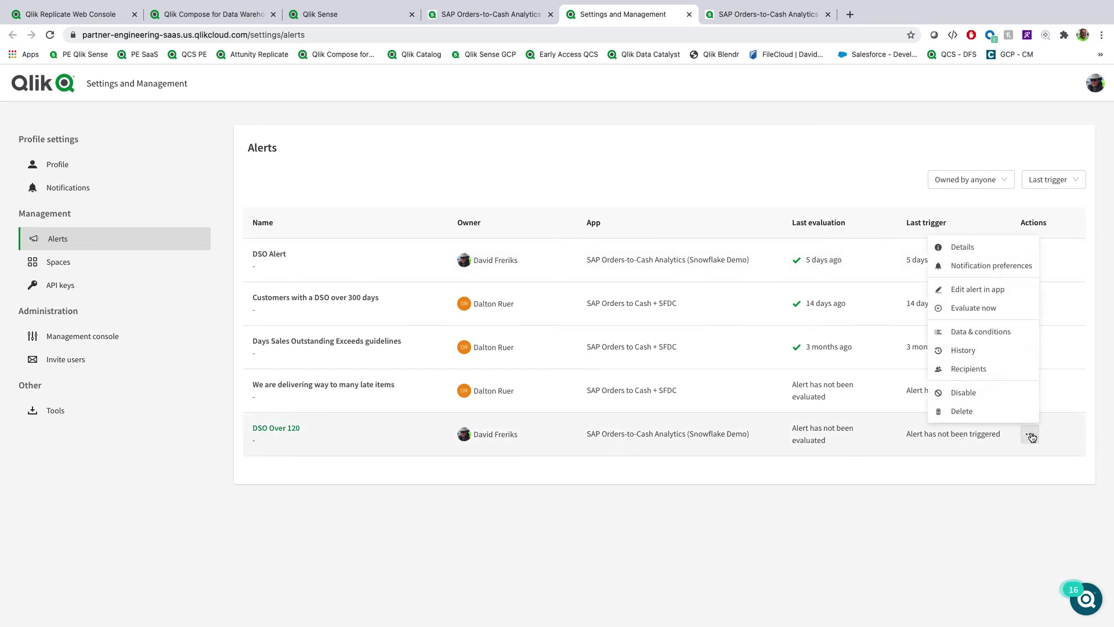
left_click(989, 310)
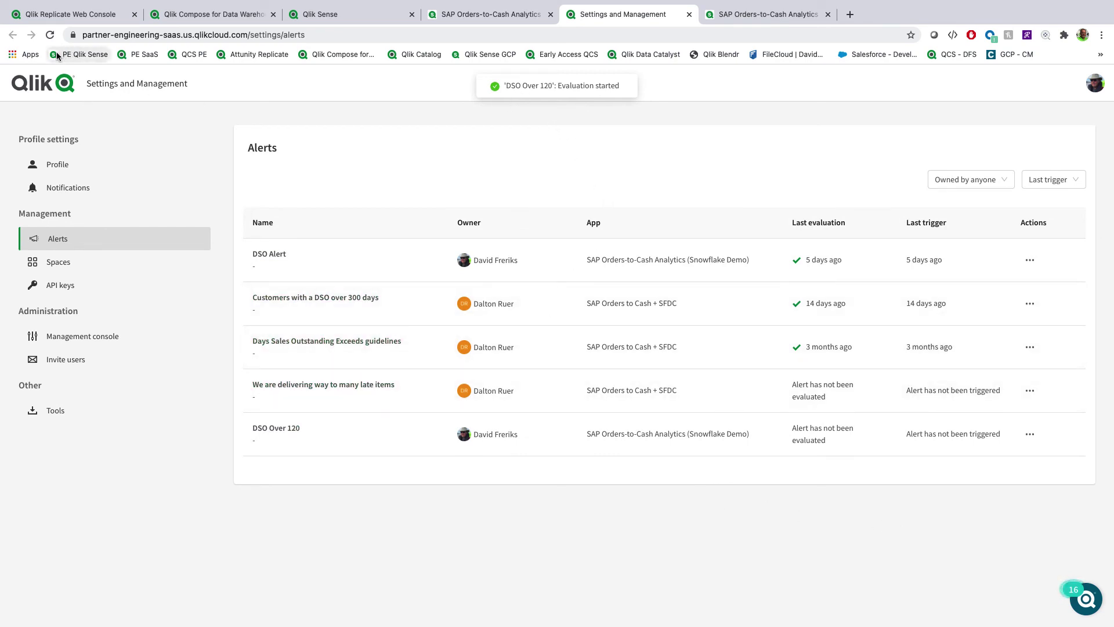
left_click(51, 36)
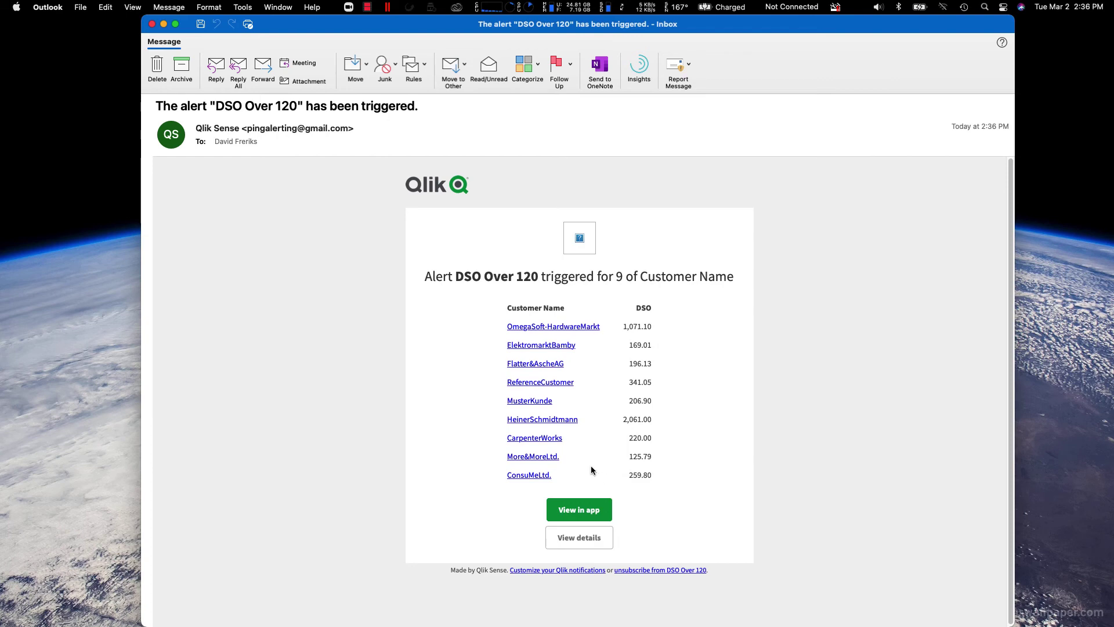
Launch the Qlik Sense app from the triggered DSO Over 120 alert email.
left_click(593, 514)
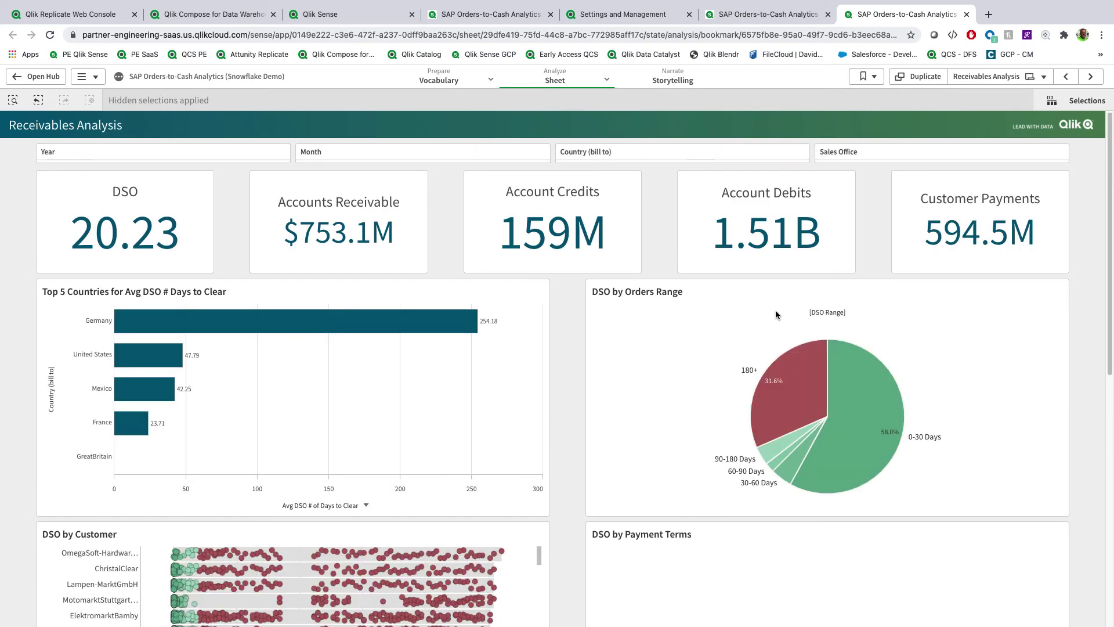
left_click(987, 77)
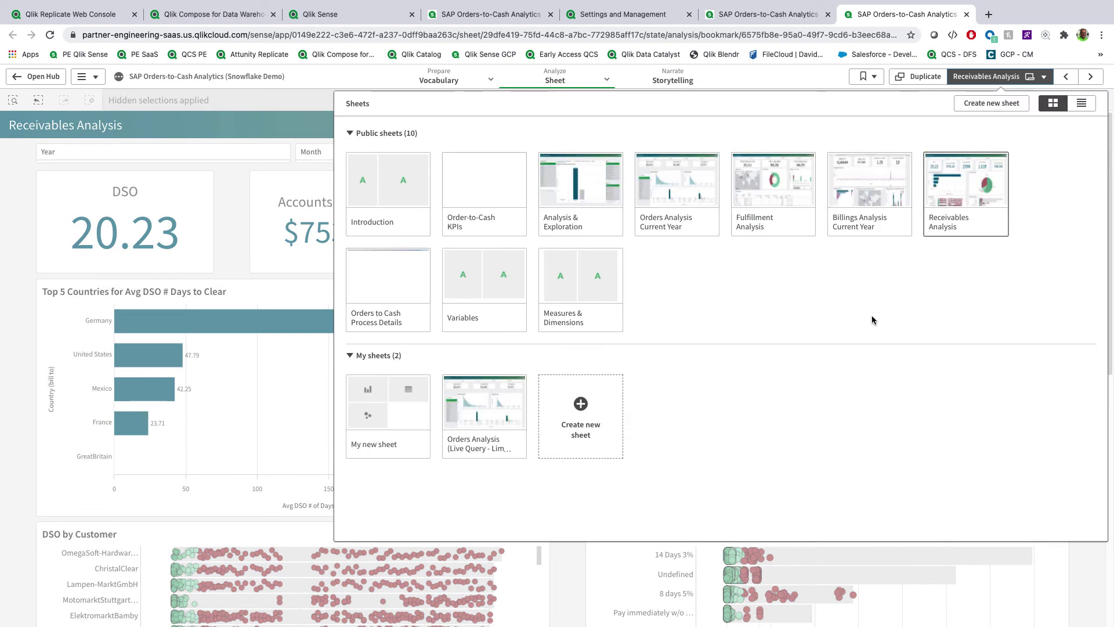
left_click(397, 289)
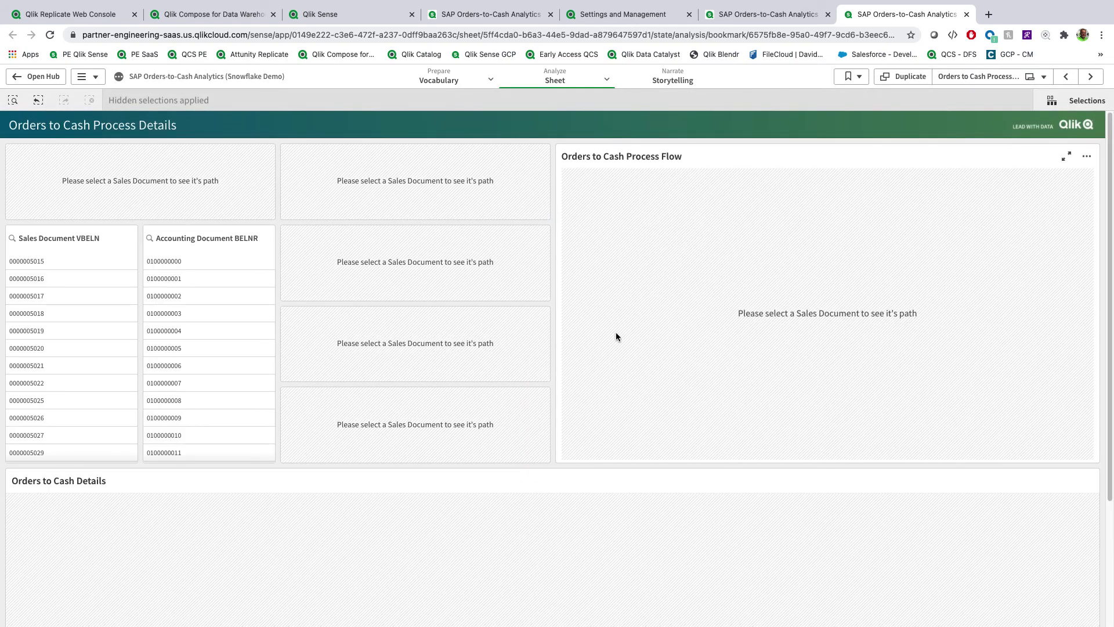
left_click(851, 76)
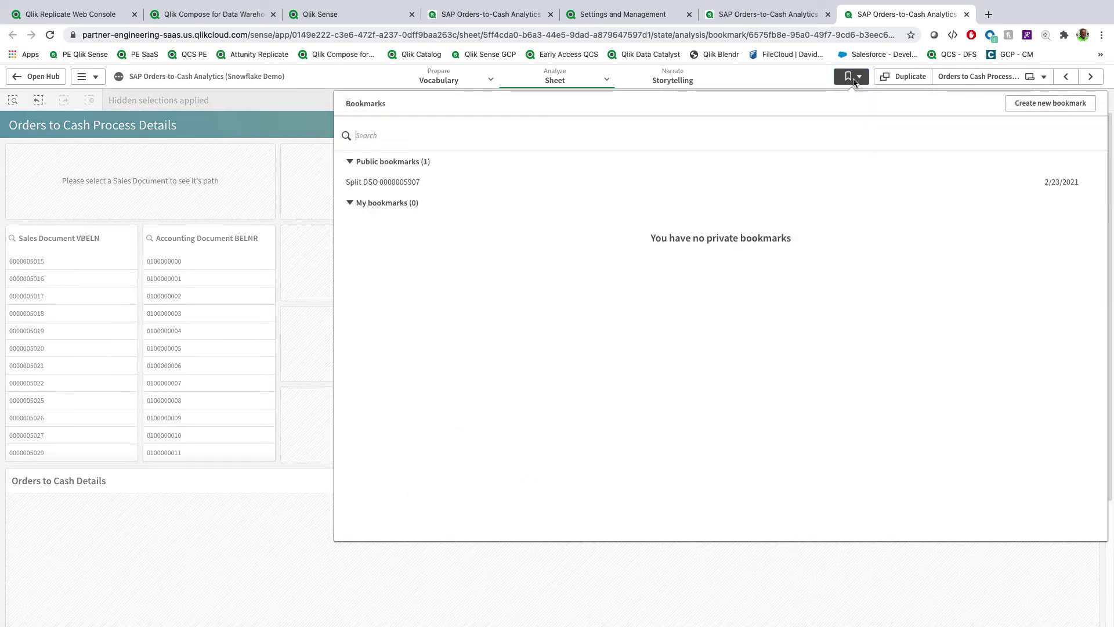
left_click(393, 182)
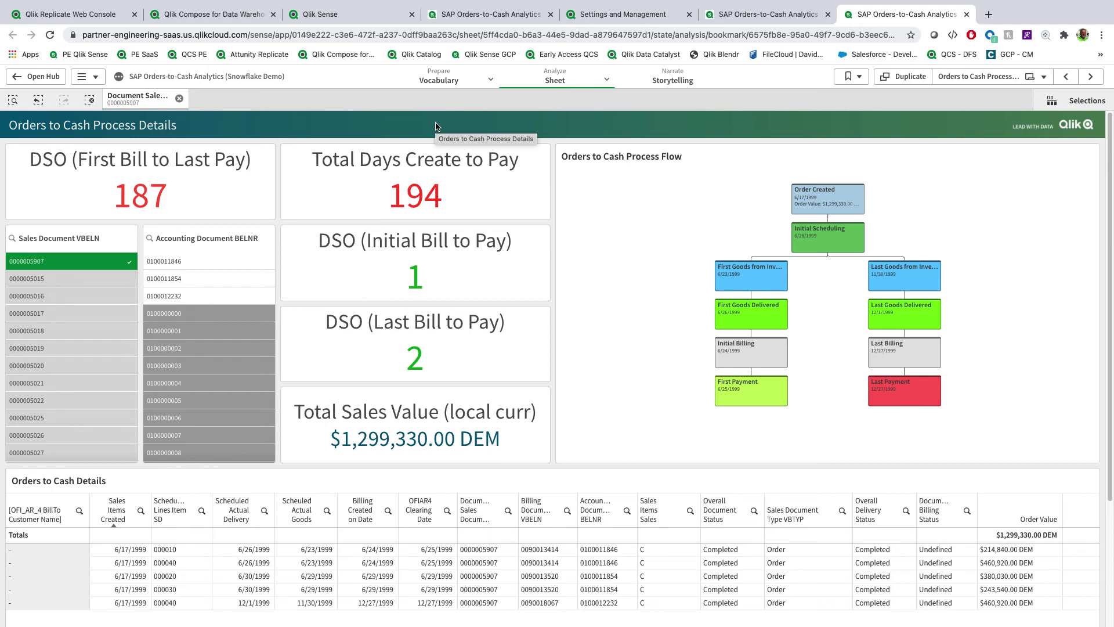
scroll(678, 361, "up", 1)
mouse_move(827, 305)
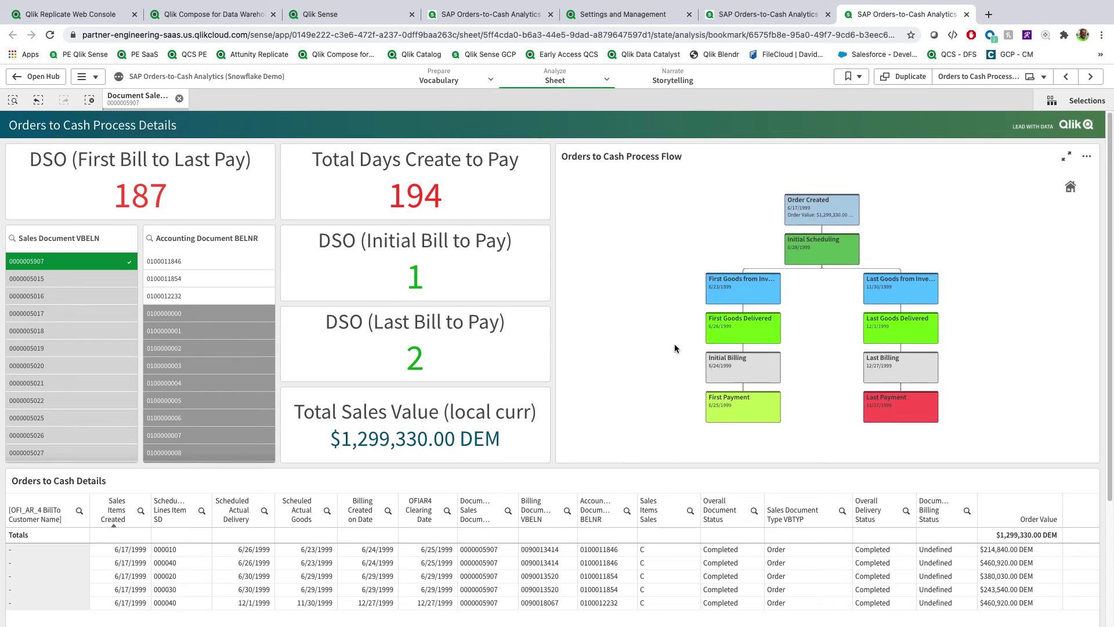
scroll(677, 343, "up", 1)
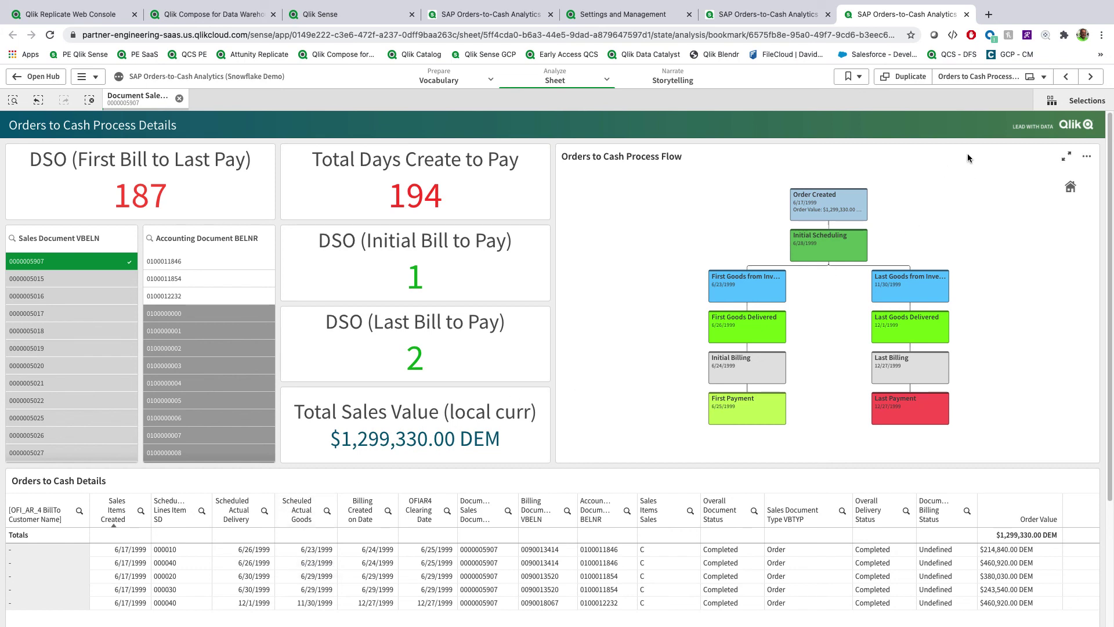
Switch to the Orders Analysis (Live Query) sheet and clear the existing selections.
left_click(994, 84)
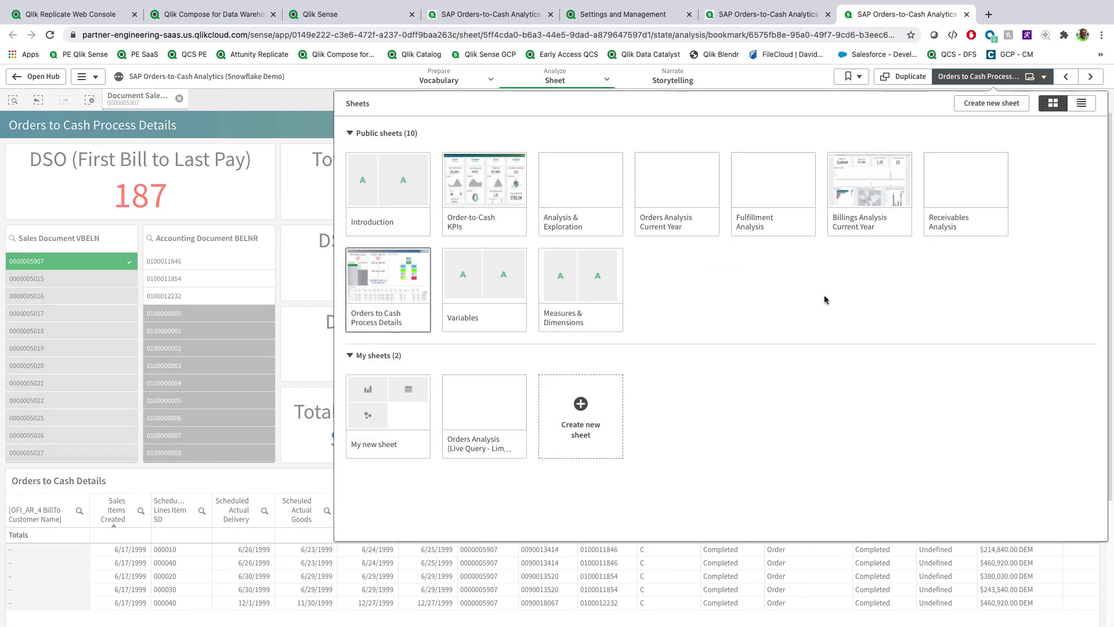
left_click(486, 403)
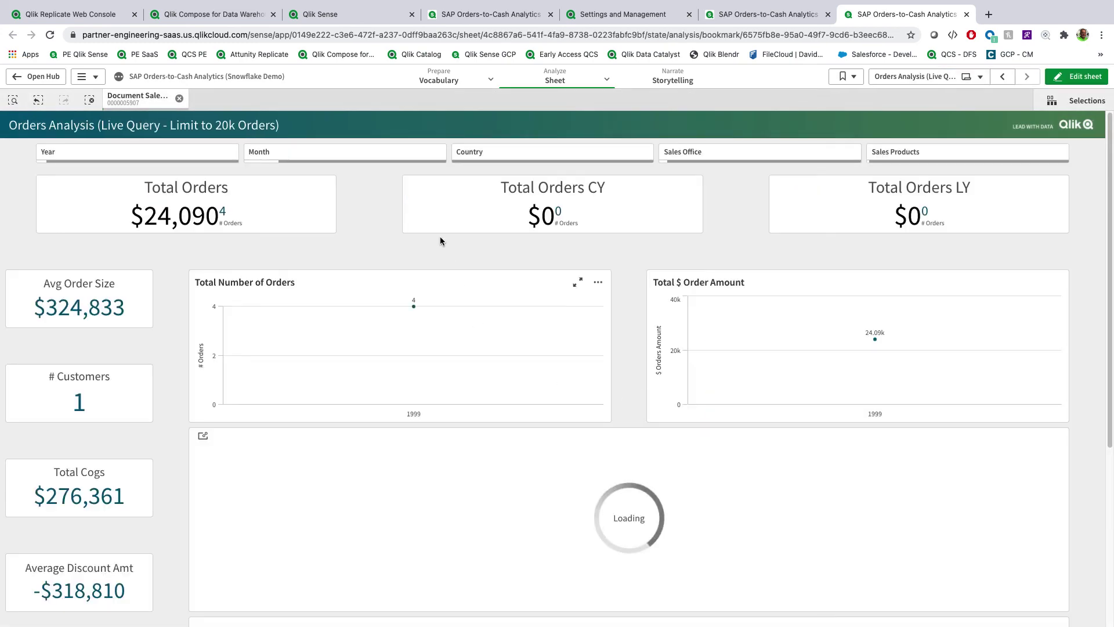
left_click(180, 100)
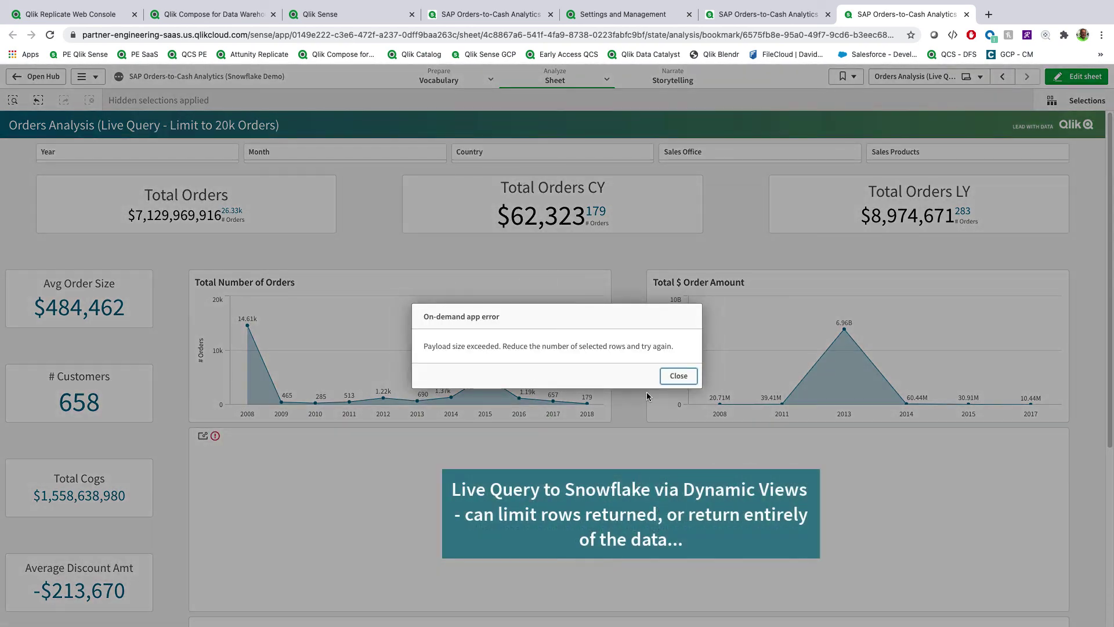
left_click(678, 375)
Filter Country to United States and rerun the table's live Snowflake query.
left_click(523, 151)
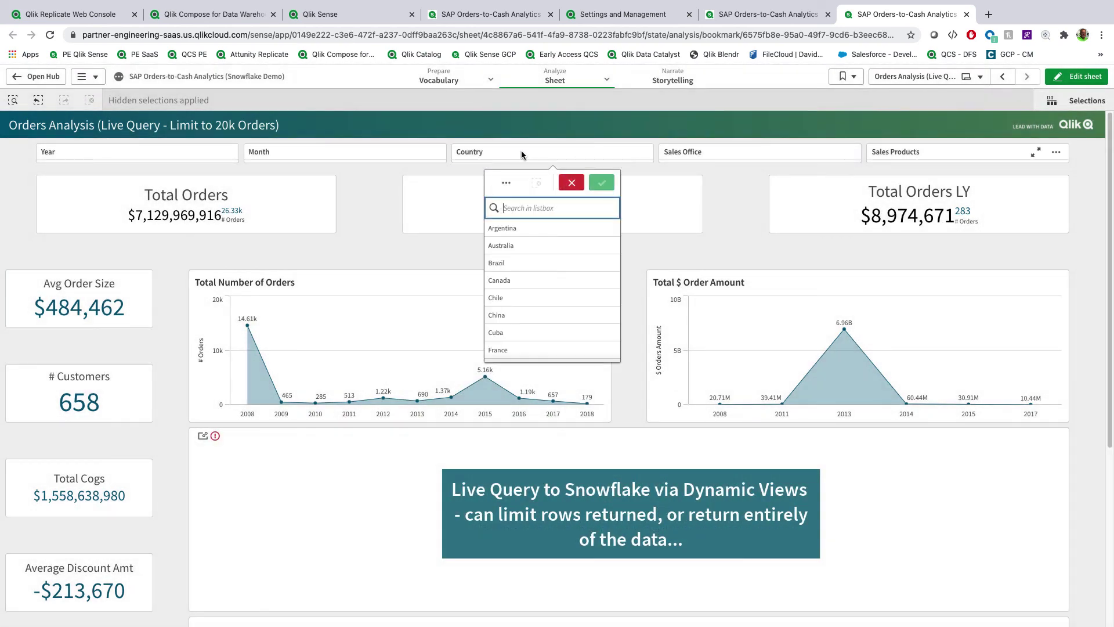
scroll(520, 334, "down", 5)
scroll(523, 335, "down", 3)
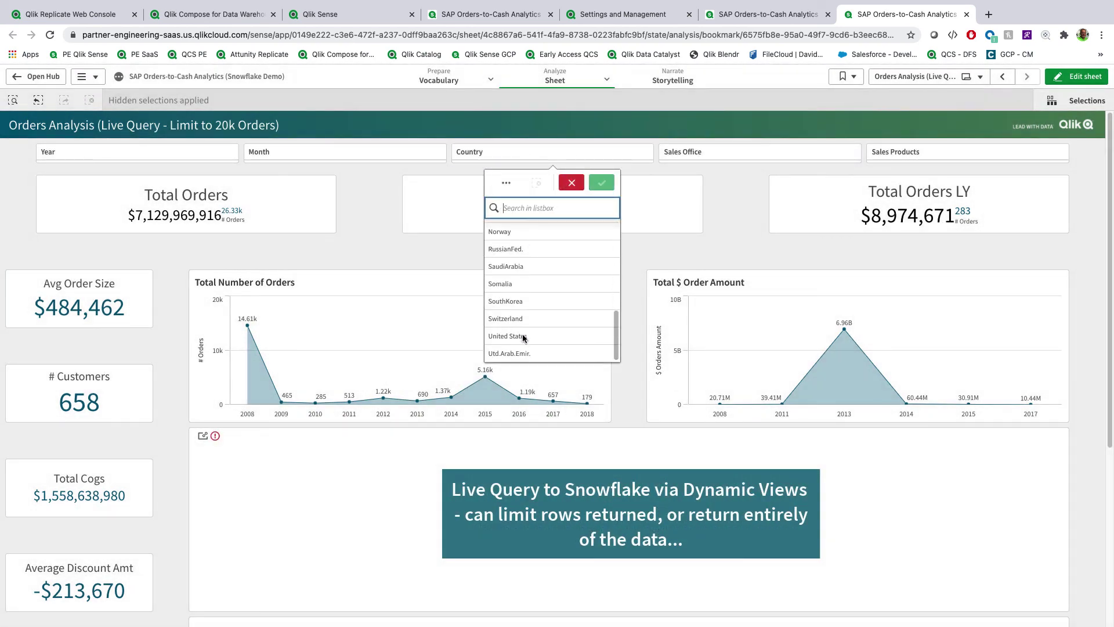
left_click(522, 336)
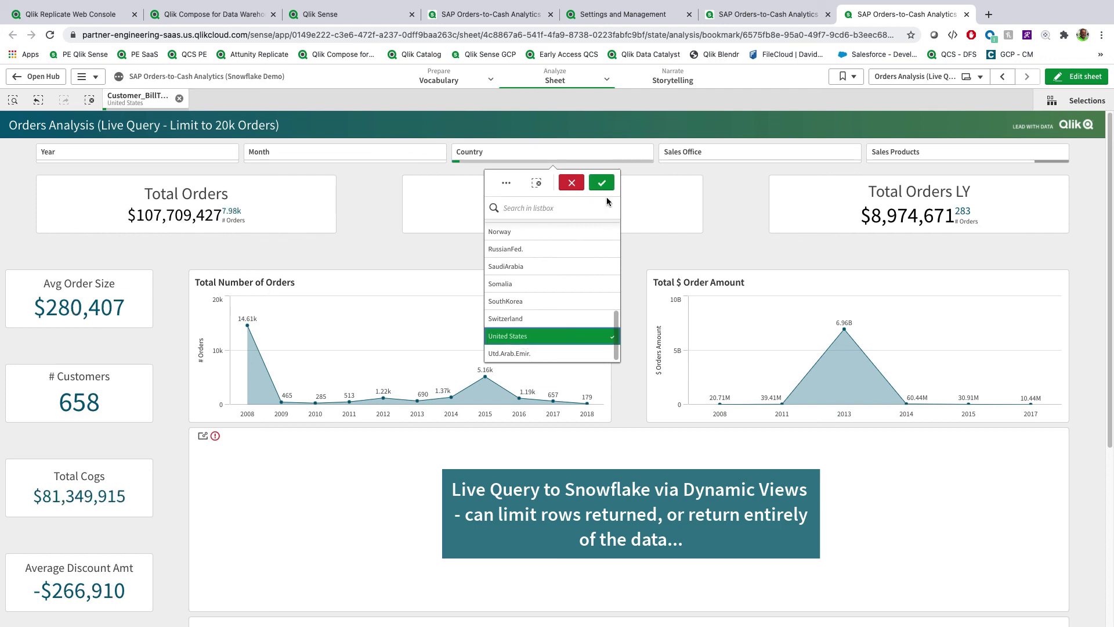
left_click(601, 183)
mouse_move(215, 437)
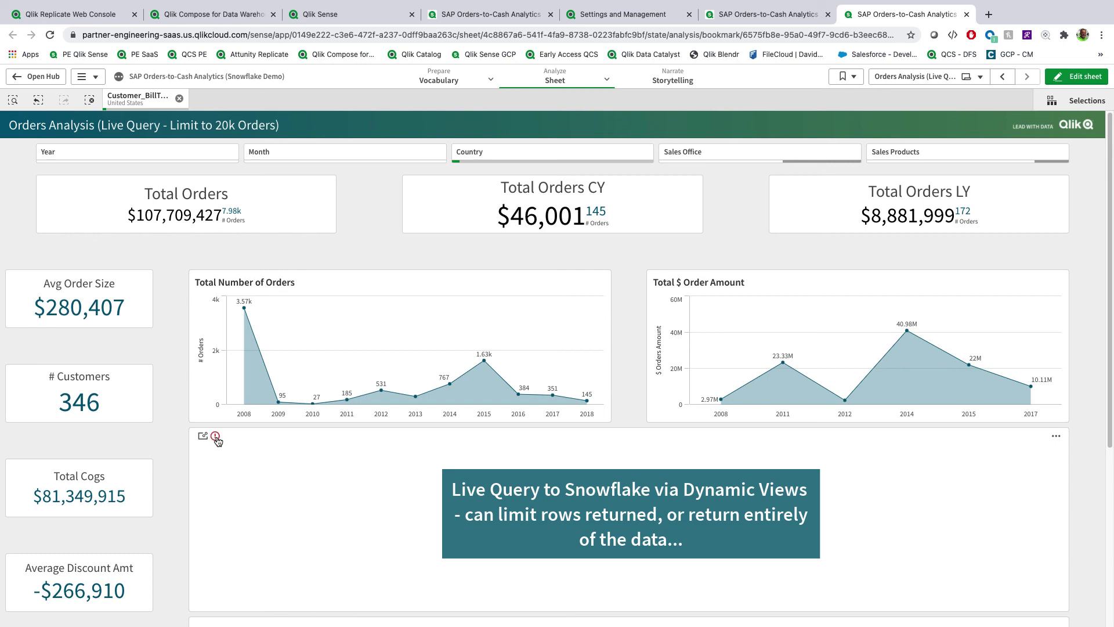
left_click(216, 436)
left_click(527, 259)
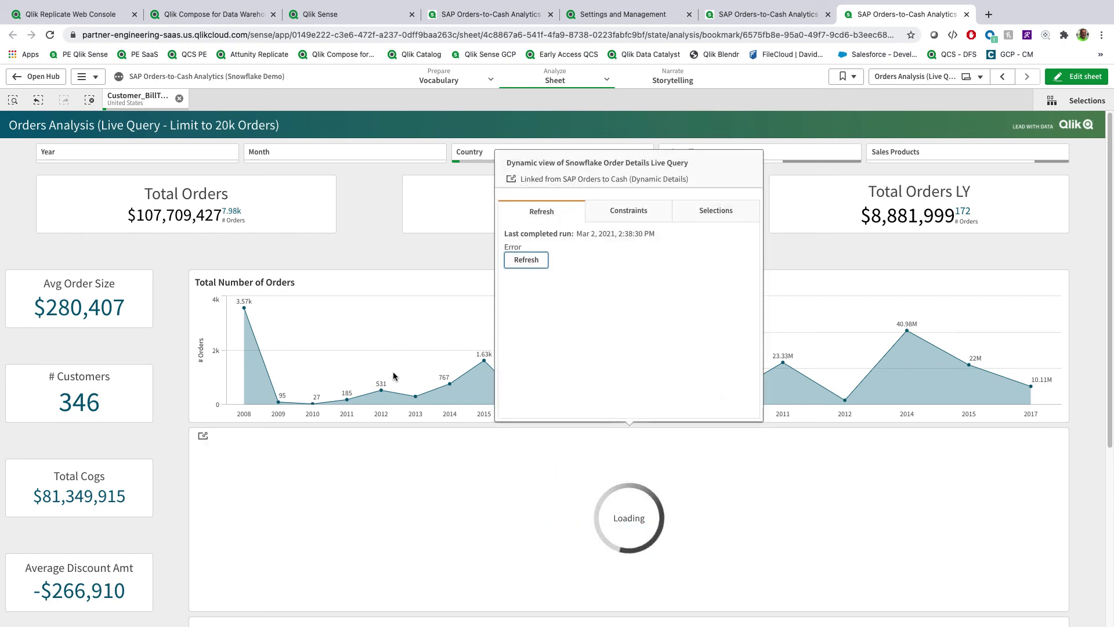
Close the Dynamic view popup so the United States order lines load.
left_click(470, 243)
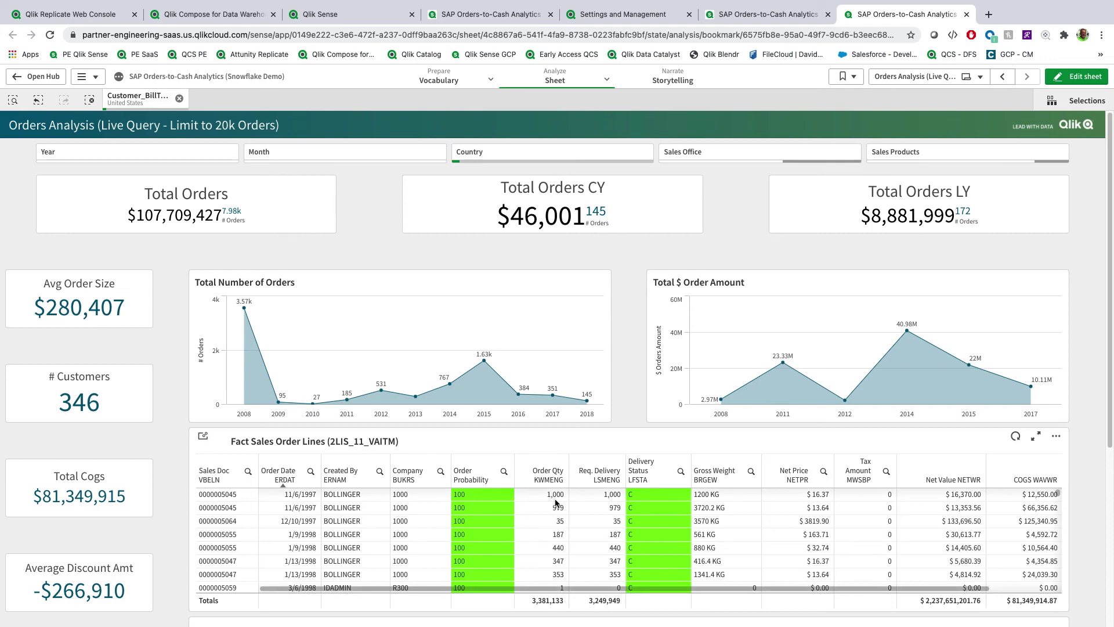
scroll(572, 538, "down", 3)
scroll(571, 534, "down", 2)
scroll(571, 535, "down", 1)
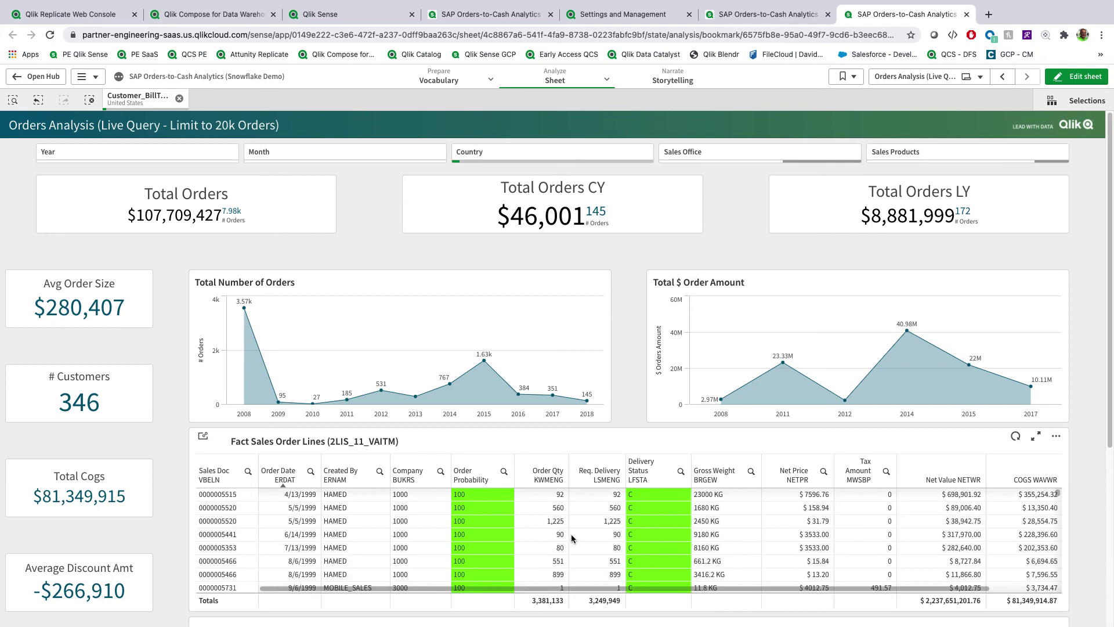
scroll(571, 535, "down", 2)
scroll(572, 537, "down", 2)
scroll(570, 536, "down", 2)
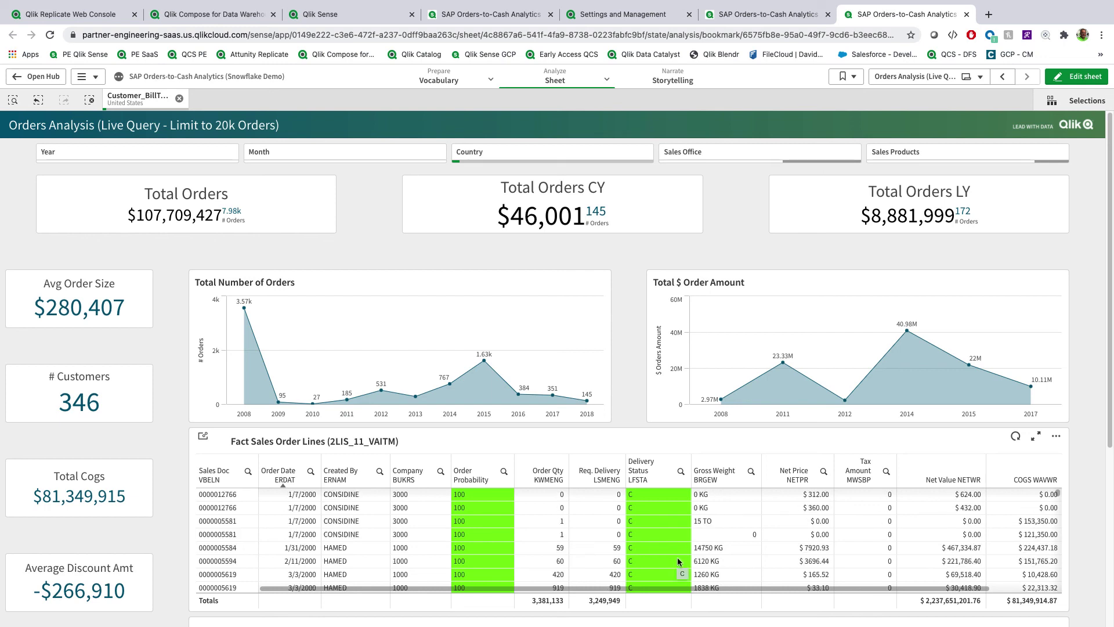
scroll(678, 560, "down", 1)
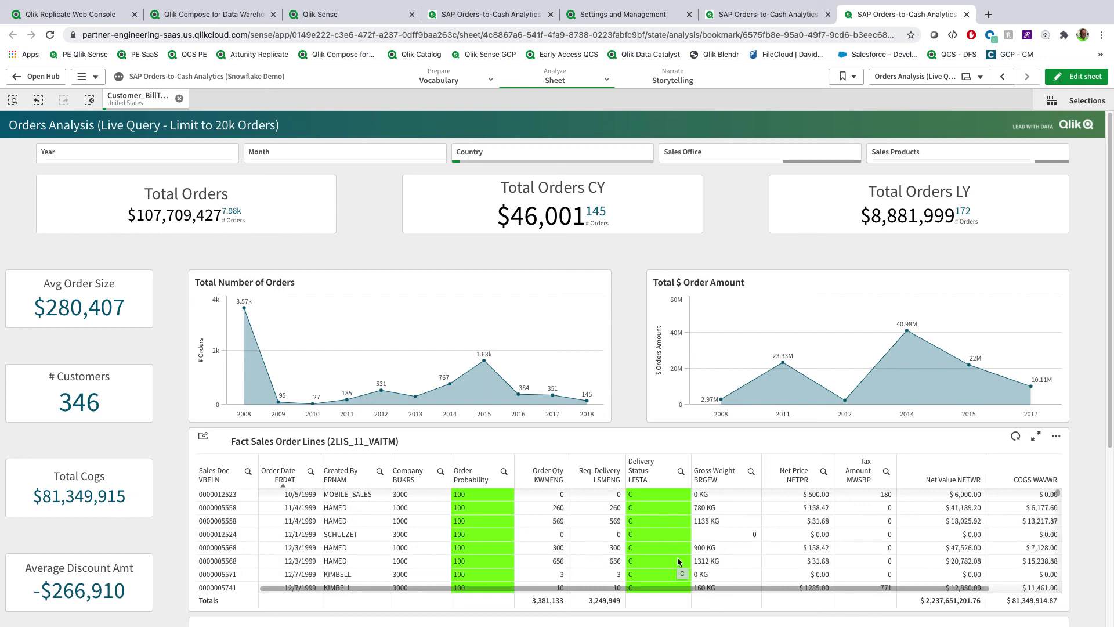
scroll(679, 560, "down", 1)
scroll(679, 559, "down", 3)
scroll(678, 562, "down", 1)
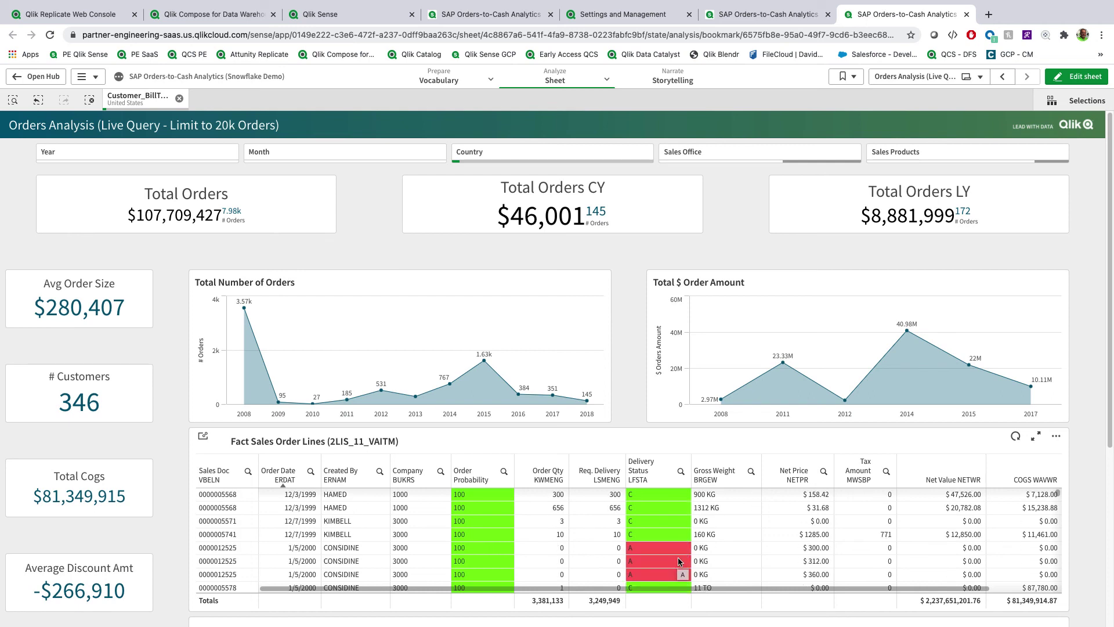